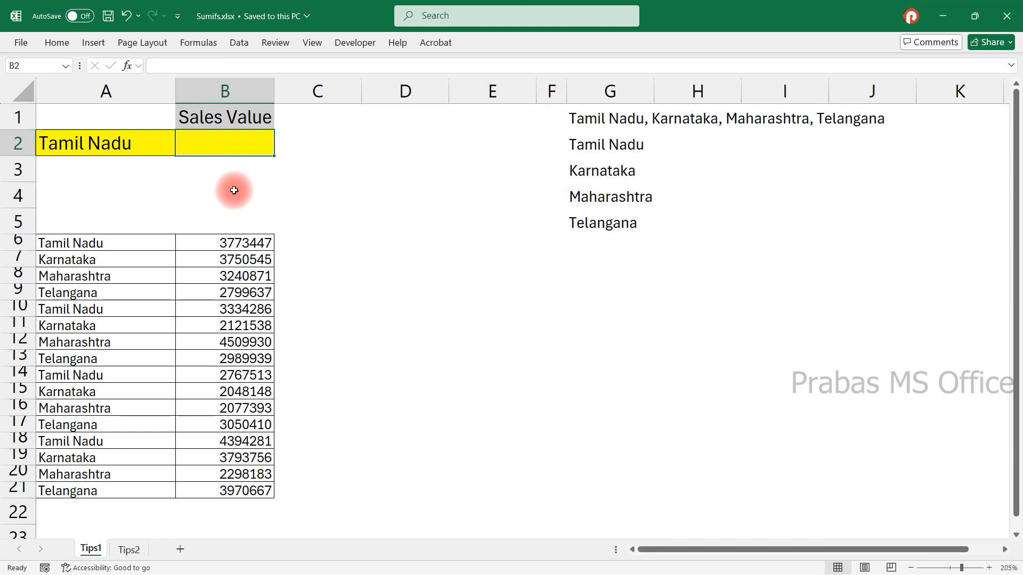
# Switch between the Tips1 and Tips2 sheets to compare their layouts.
pyautogui.click(130, 550)
pyautogui.click(85, 552)
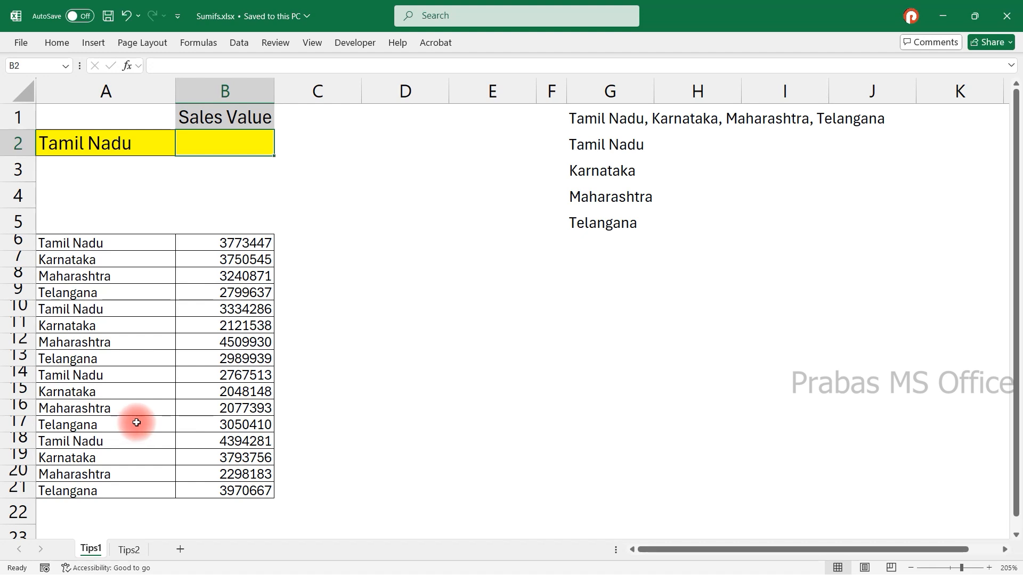
pyautogui.click(126, 549)
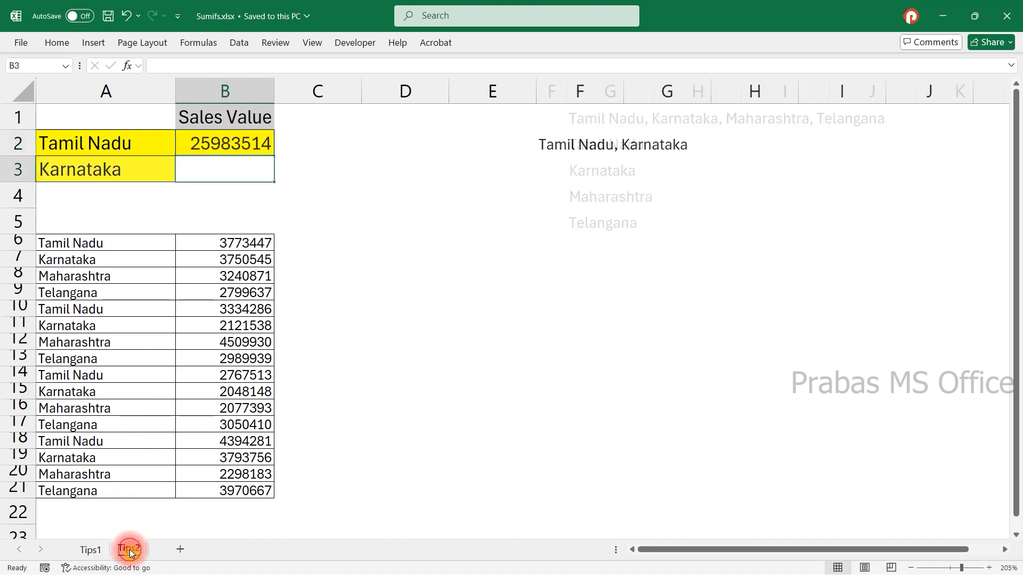
pyautogui.click(101, 552)
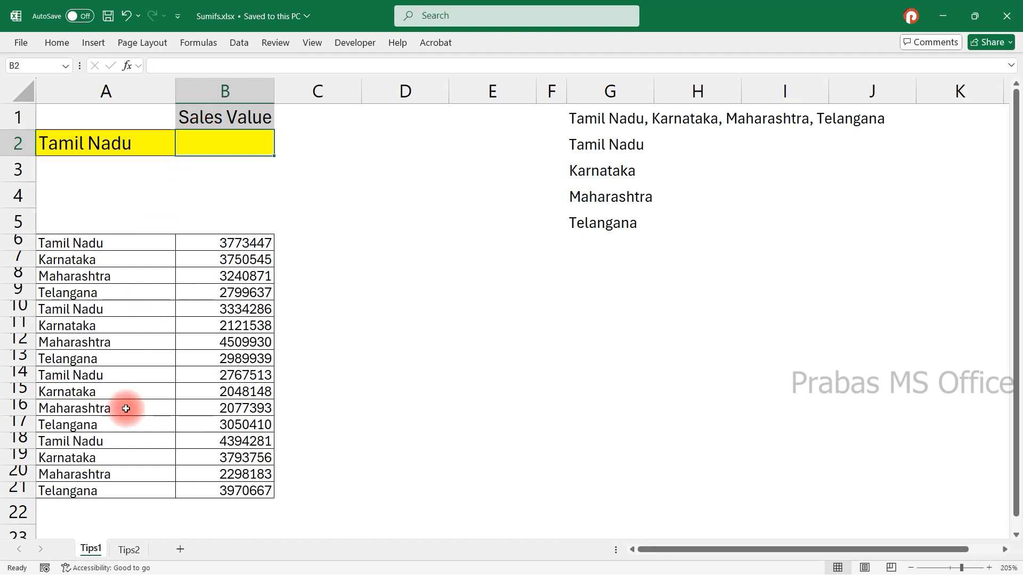
pyautogui.click(126, 550)
pyautogui.click(94, 549)
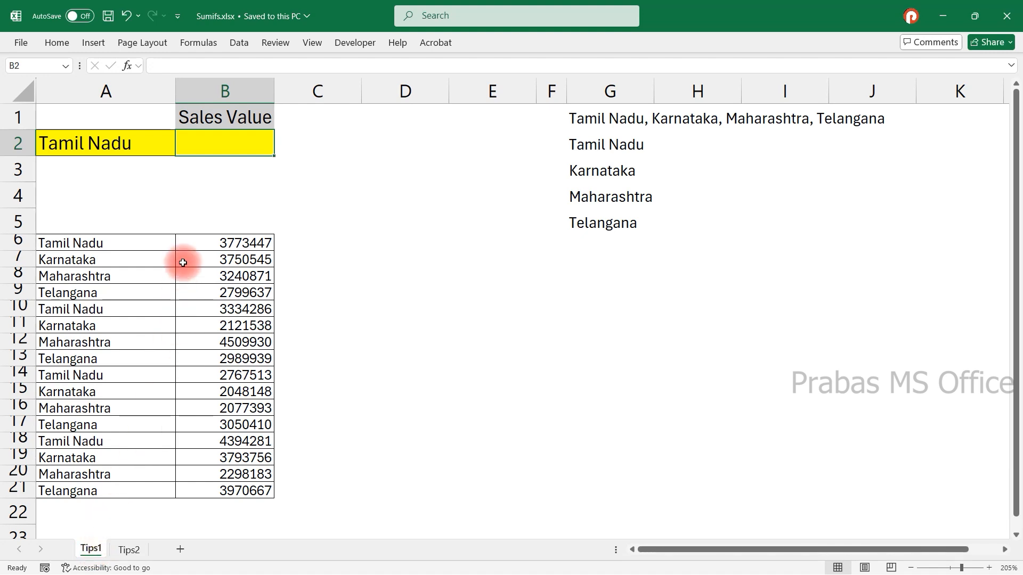
# Examine the state names and sales values in the data table, picking out the Tamil Nadu rows.
pyautogui.click(141, 221)
pyautogui.click(106, 149)
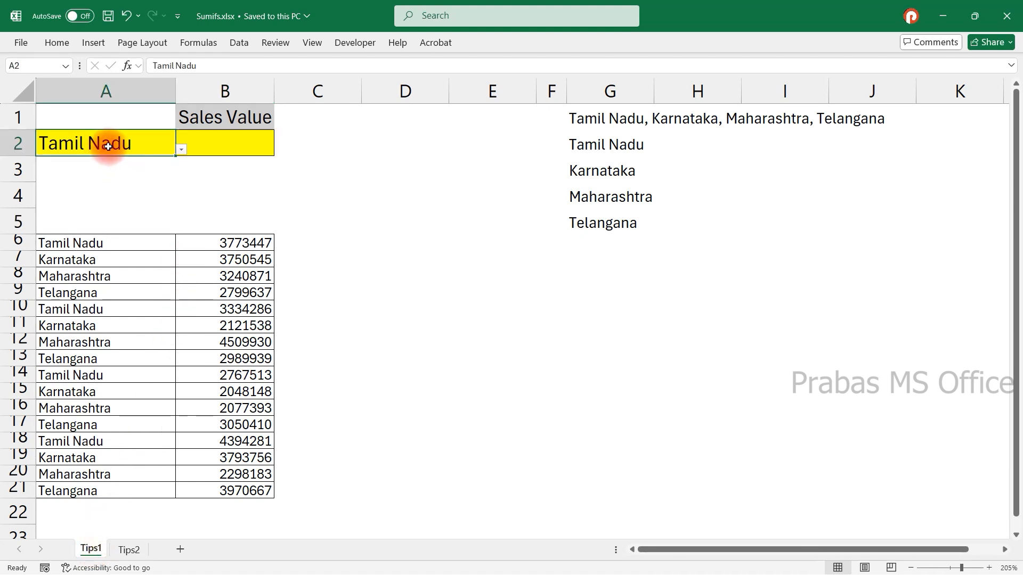
pyautogui.click(203, 141)
pyautogui.moveTo(77, 244); pyautogui.dragTo(81, 497)
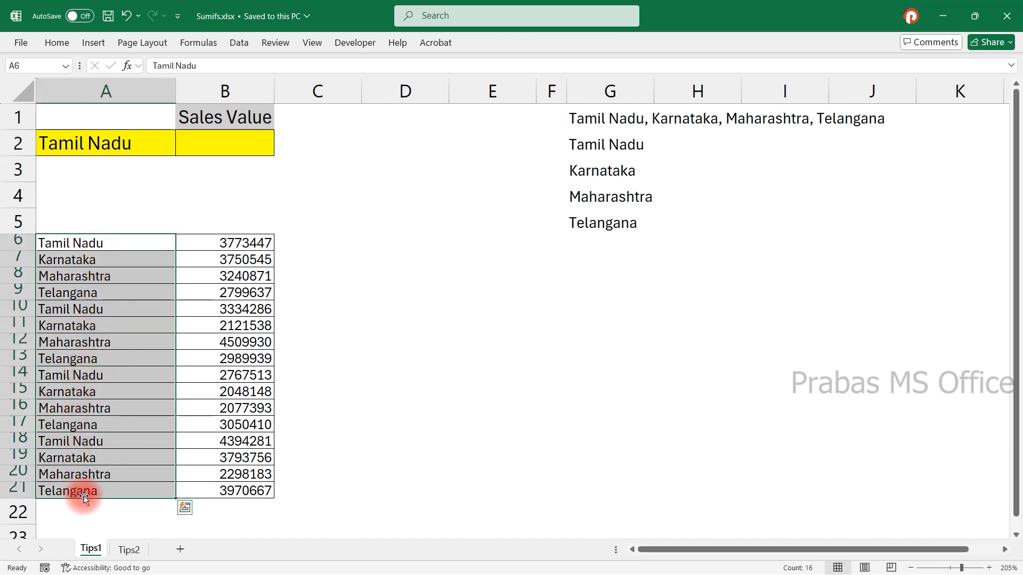
pyautogui.click(130, 242)
pyautogui.keyDown('ctrl'); pyautogui.click(104, 314); pyautogui.keyUp('ctrl')
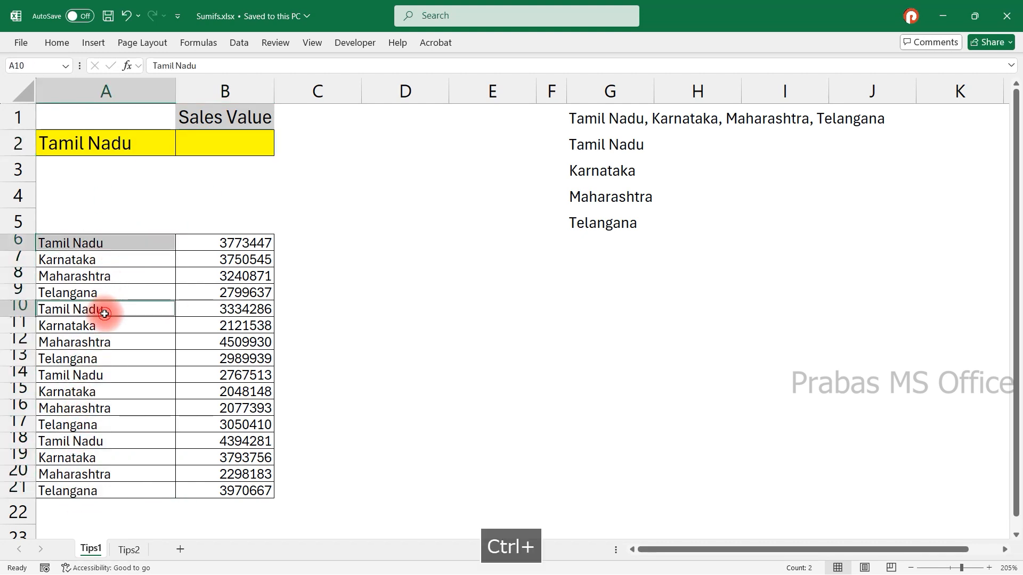
pyautogui.keyDown('ctrl'); pyautogui.click(92, 375); pyautogui.keyUp('ctrl')
pyautogui.click(237, 240)
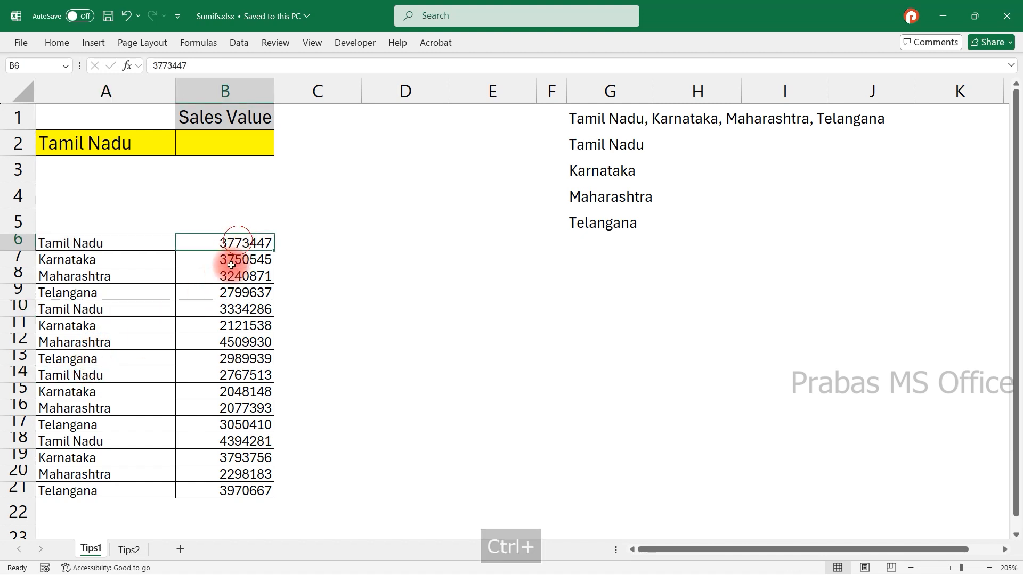
pyautogui.click(230, 292)
# Begin a SUMIF formula in B2 using the absolute state range $A$6:$A$21.
pyautogui.click(234, 141)
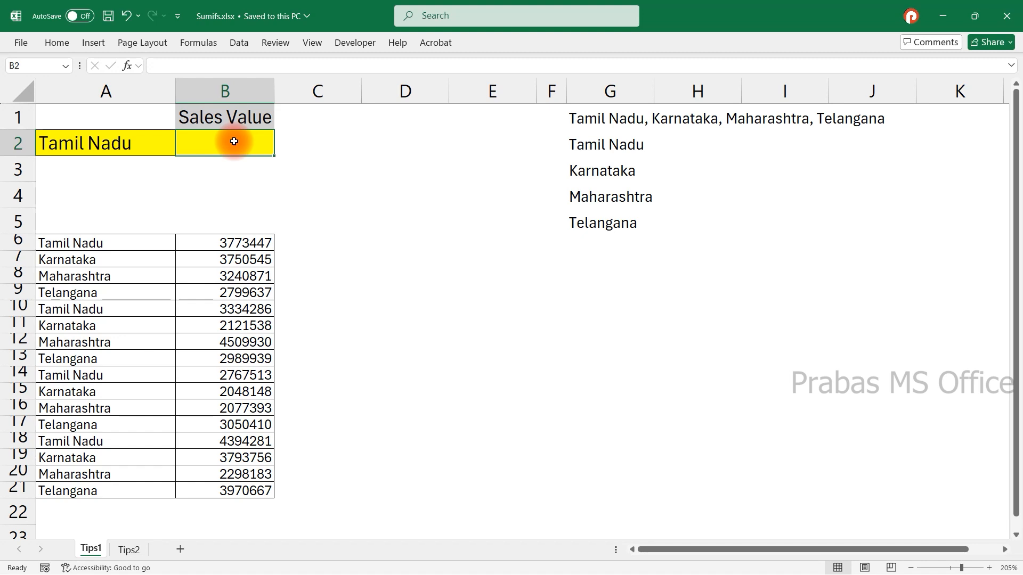
pyautogui.write('=')
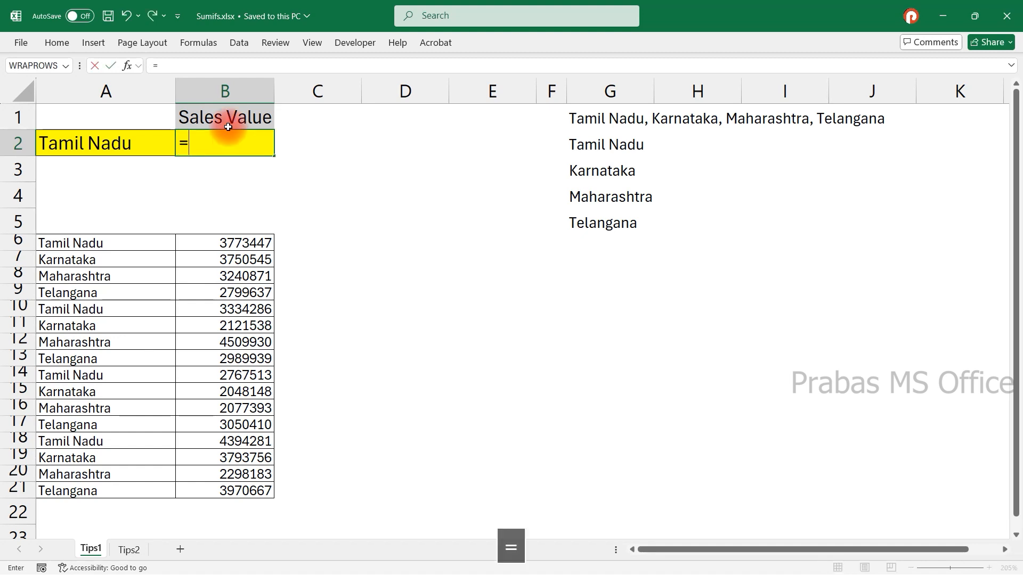
pyautogui.write('sumif')
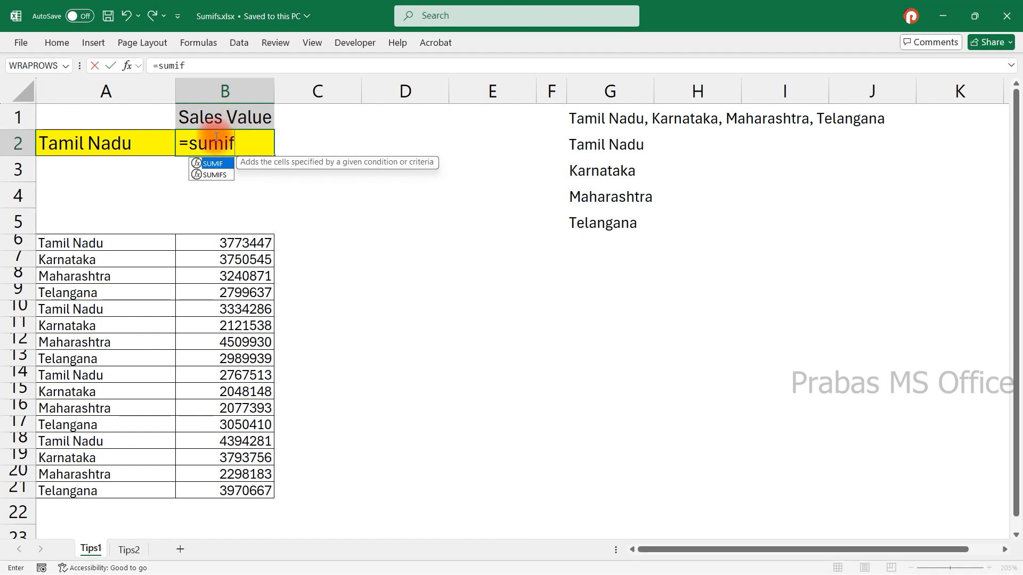
pyautogui.doubleClick(213, 175)
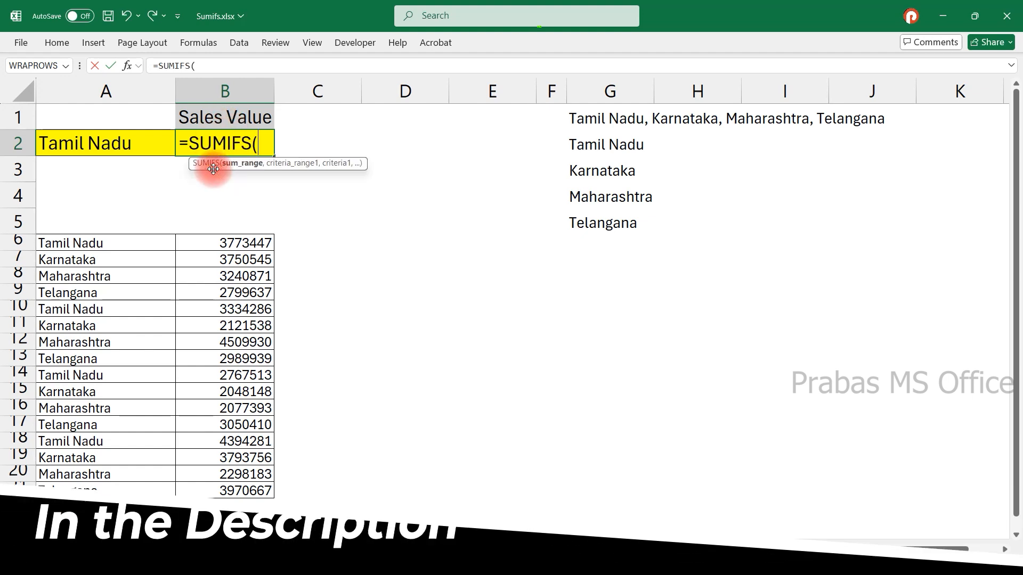
pyautogui.click(254, 142)
pyautogui.press('BackSpace')
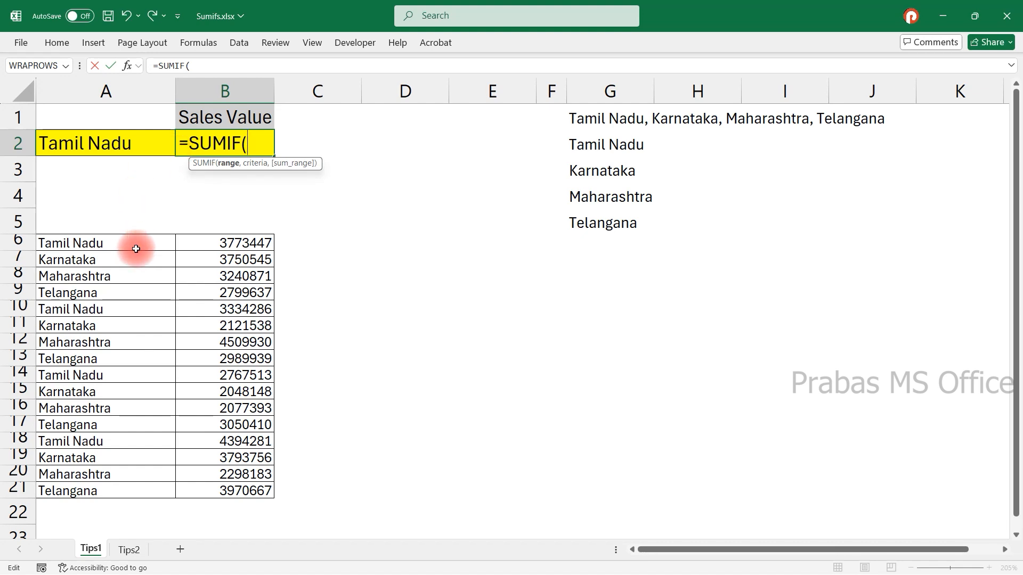
pyautogui.moveTo(133, 247); pyautogui.dragTo(104, 484)
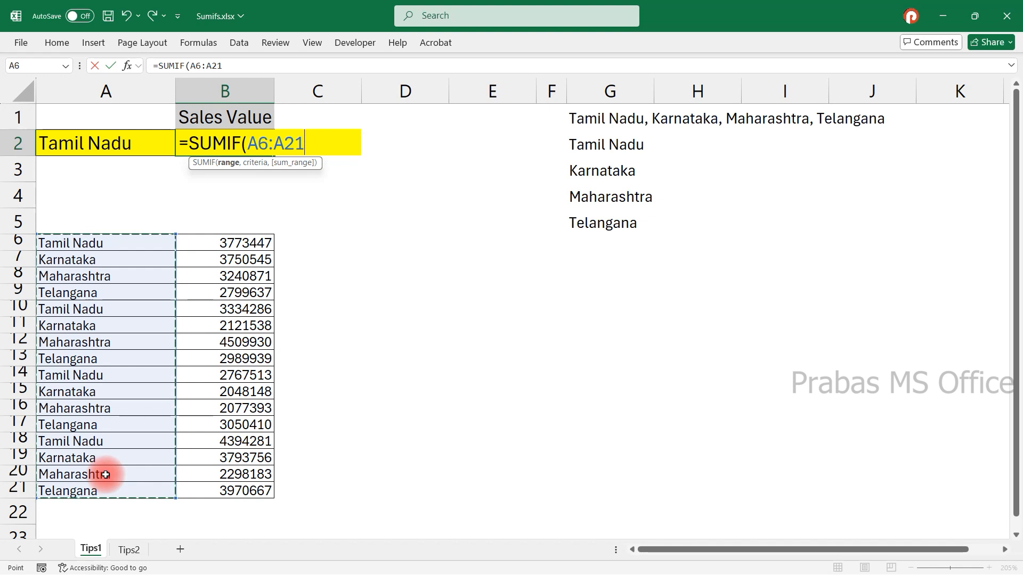
pyautogui.press('F4')
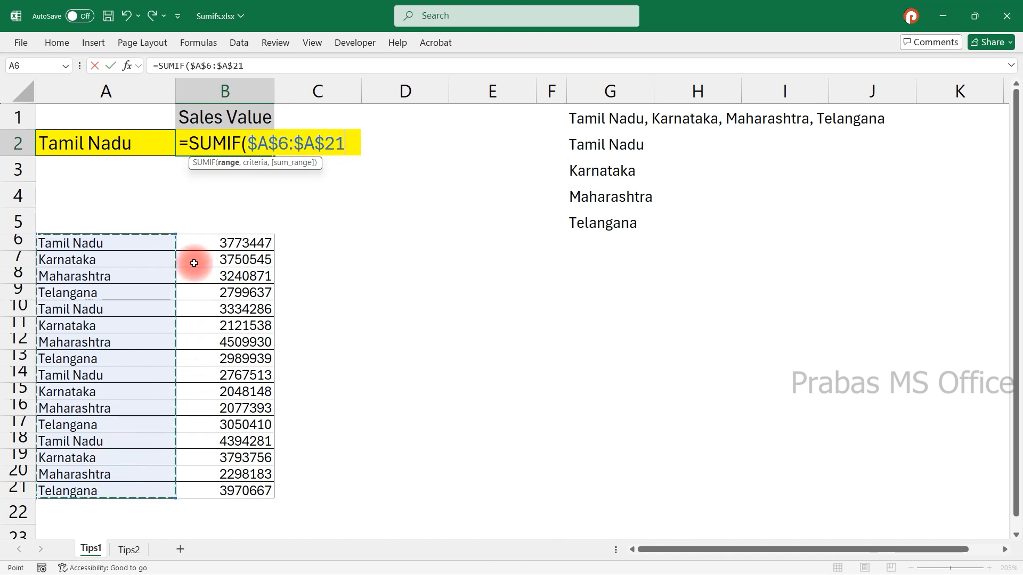
# Add cell A2 as the criteria argument of the SUMIF formula.
pyautogui.moveTo(242, 143); pyautogui.dragTo(339, 143)
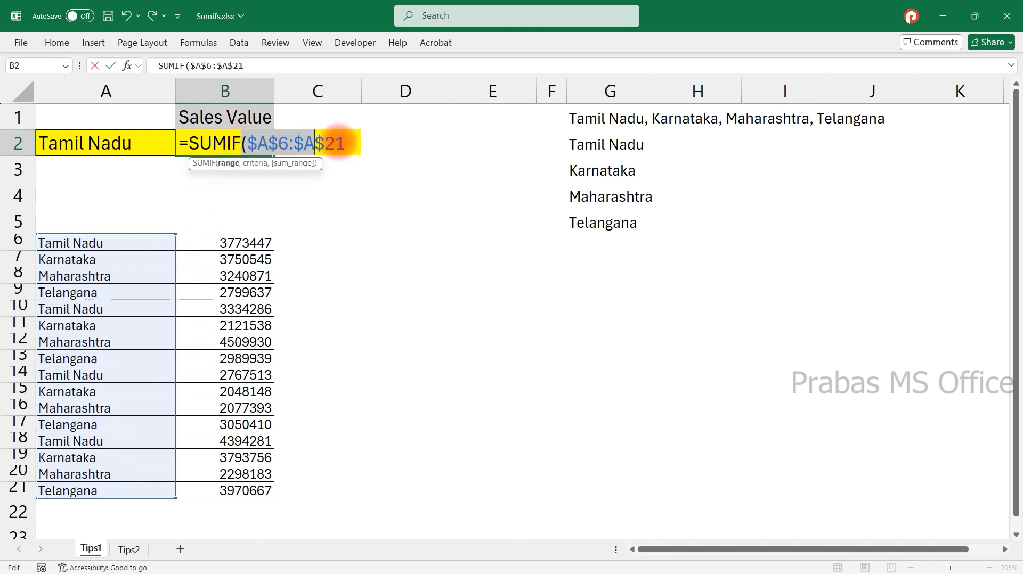
pyautogui.click(341, 143)
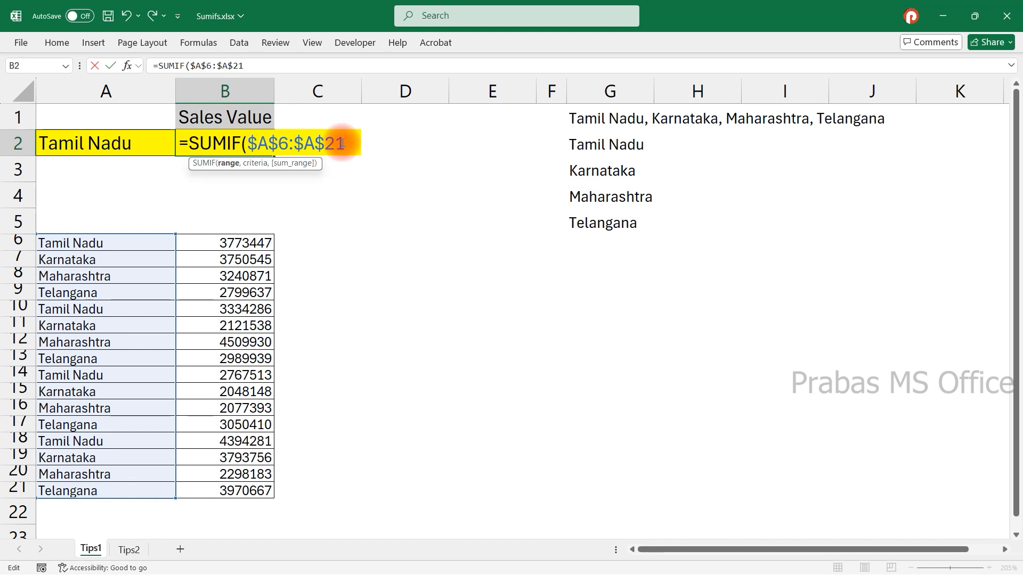
pyautogui.moveTo(324, 144); pyautogui.dragTo(282, 144)
pyautogui.click(279, 144)
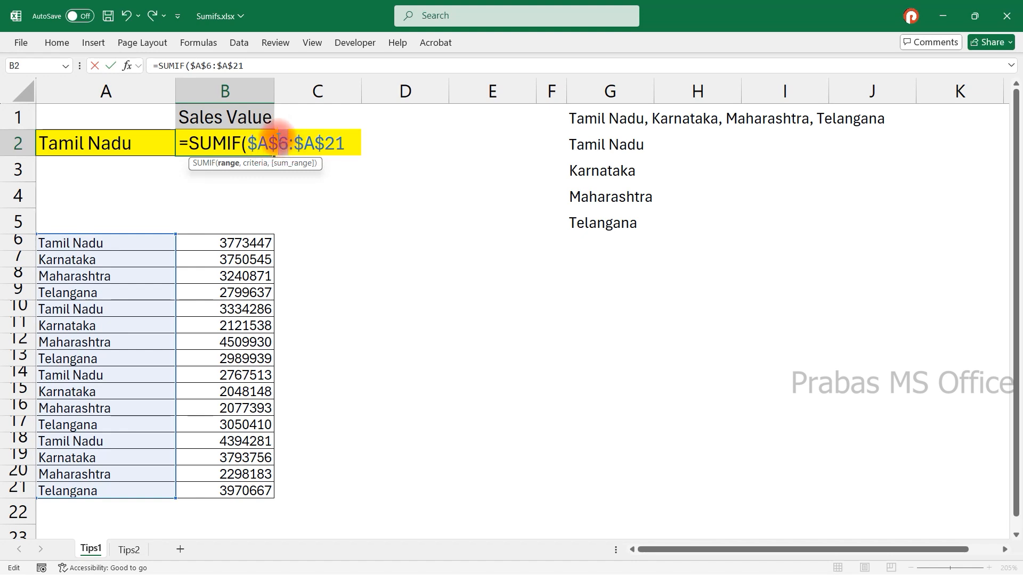
pyautogui.click(346, 139)
pyautogui.write(',')
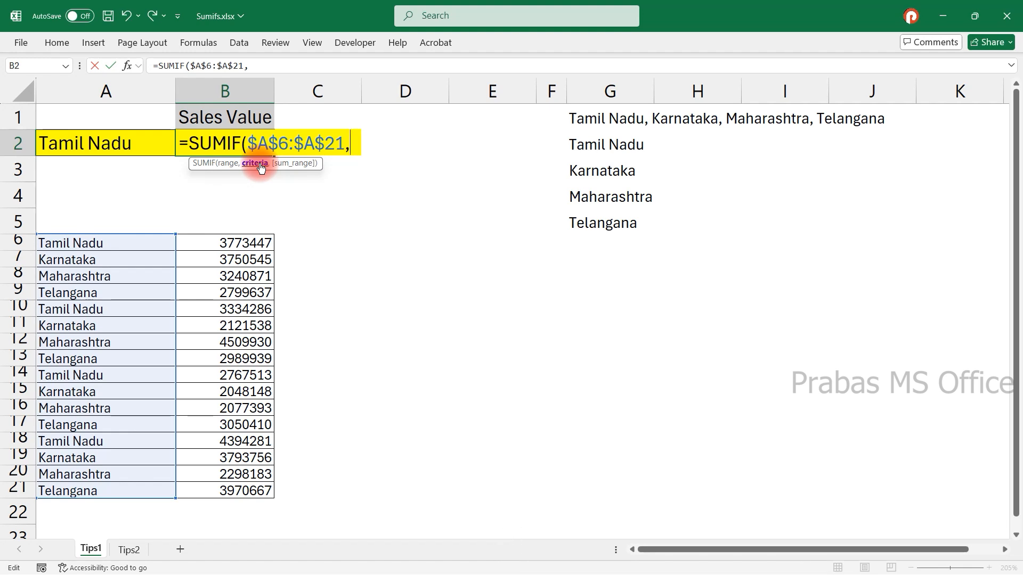
pyautogui.click(138, 139)
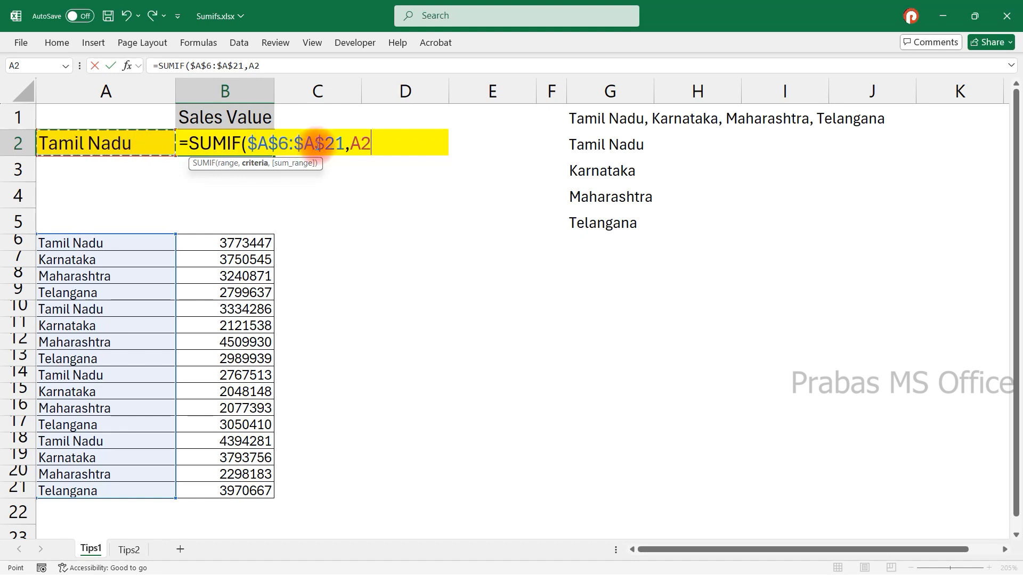
pyautogui.click(376, 143)
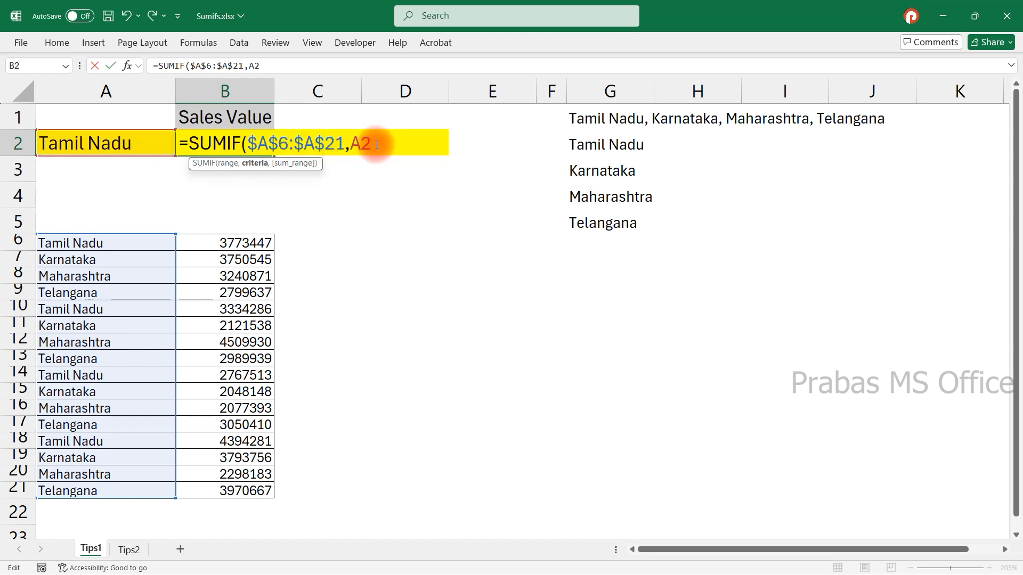
pyautogui.write(',')
# Add the absolute sum range $B$6:$B$21, close the formula and enter it.
pyautogui.click(249, 246)
pyautogui.moveTo(249, 247); pyautogui.dragTo(223, 490)
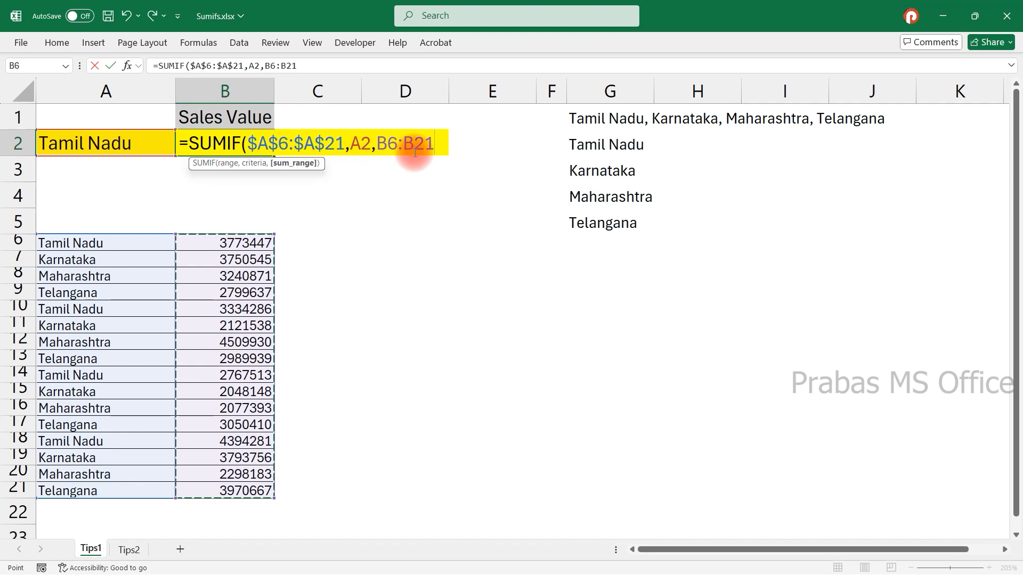
pyautogui.press('F4')
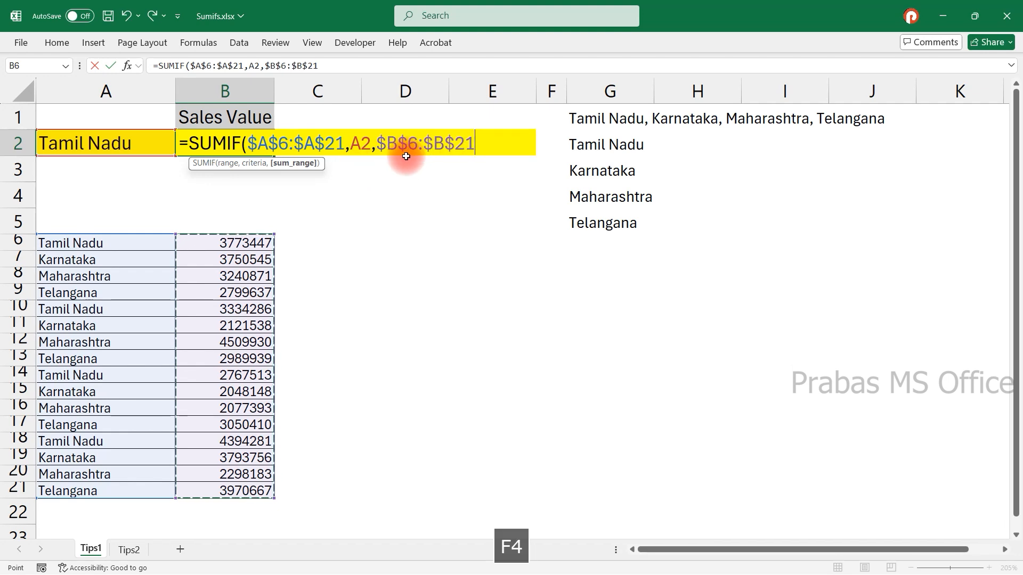
pyautogui.write(')')
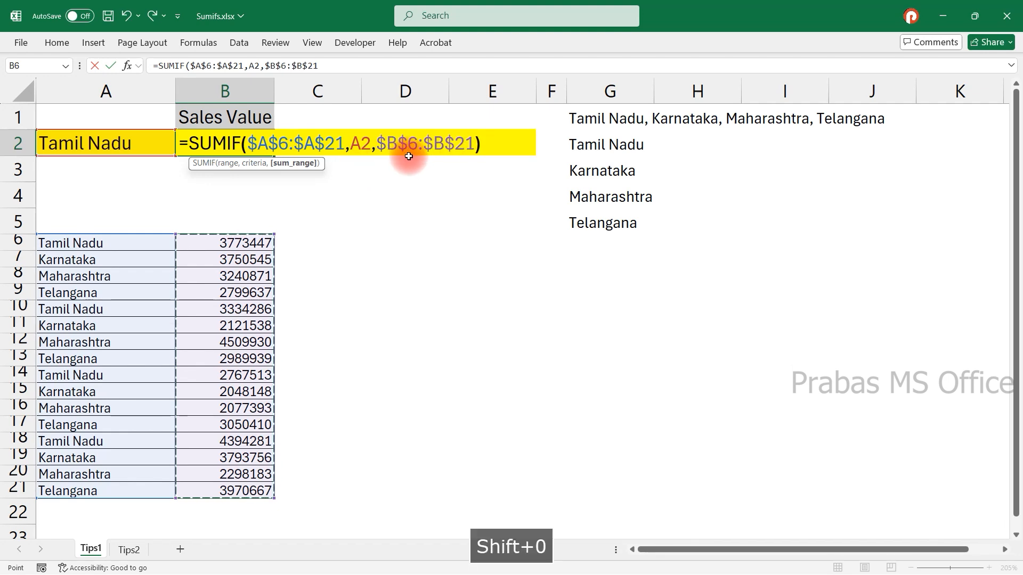
pyautogui.press('Return')
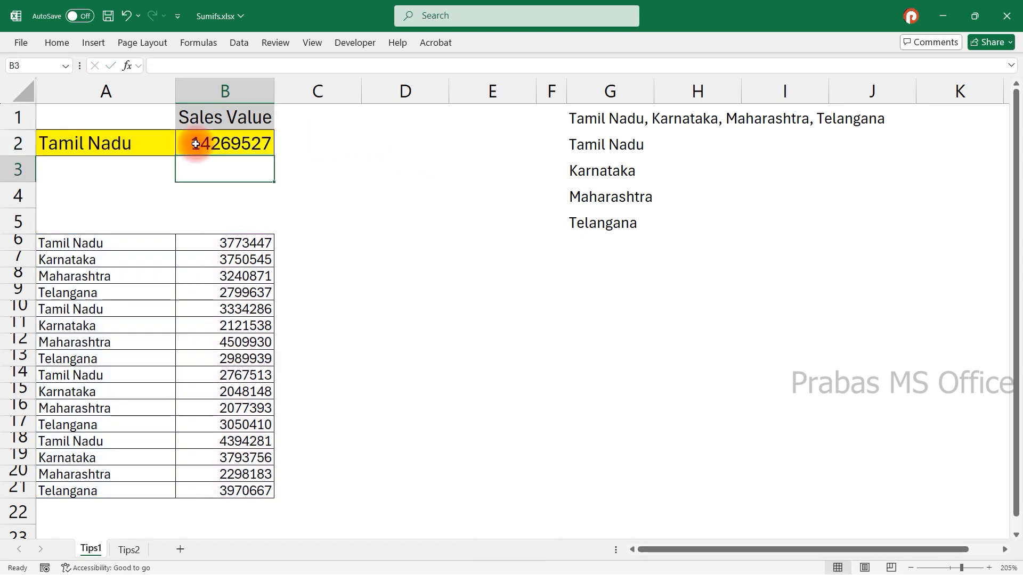
# Select the Tamil Nadu sales values in column B to check them against the SUMIF result.
pyautogui.click(153, 142)
pyautogui.click(126, 245)
pyautogui.click(117, 292)
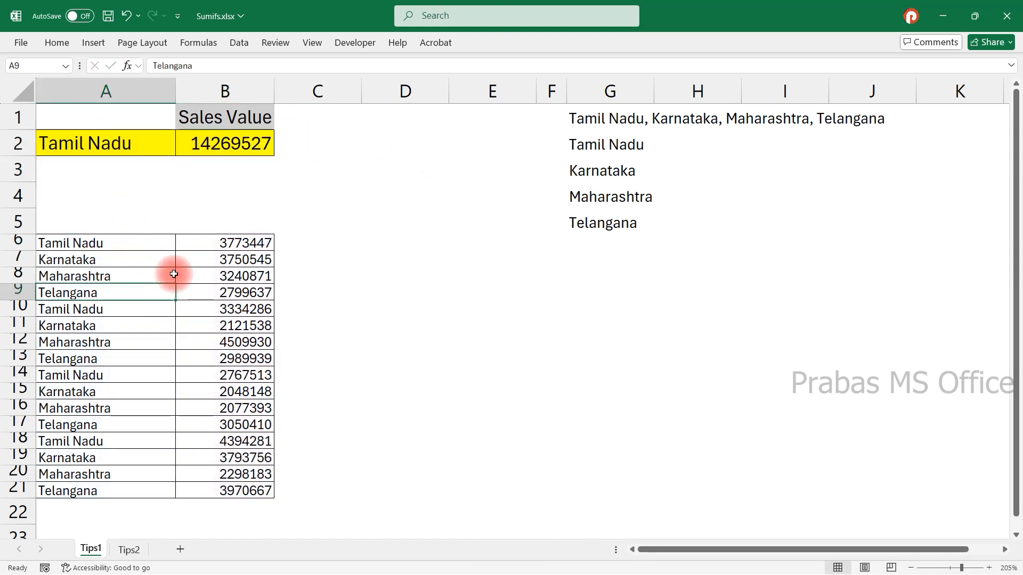
pyautogui.click(226, 244)
pyautogui.keyDown('ctrl'); pyautogui.click(223, 308); pyautogui.keyUp('ctrl')
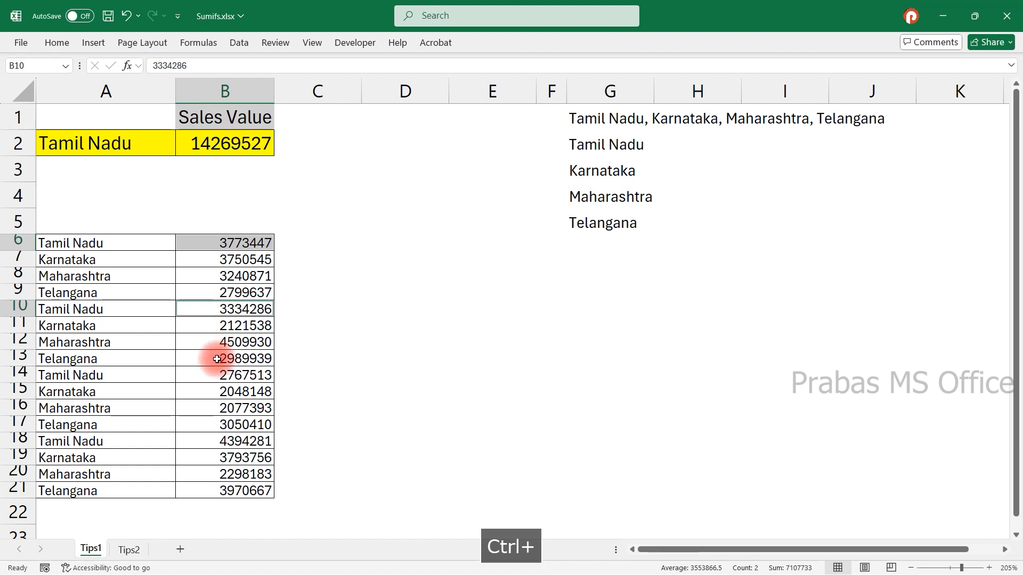
pyautogui.keyDown('ctrl'); pyautogui.click(223, 375); pyautogui.keyUp('ctrl')
pyautogui.keyDown('ctrl'); pyautogui.click(226, 442); pyautogui.keyUp('ctrl')
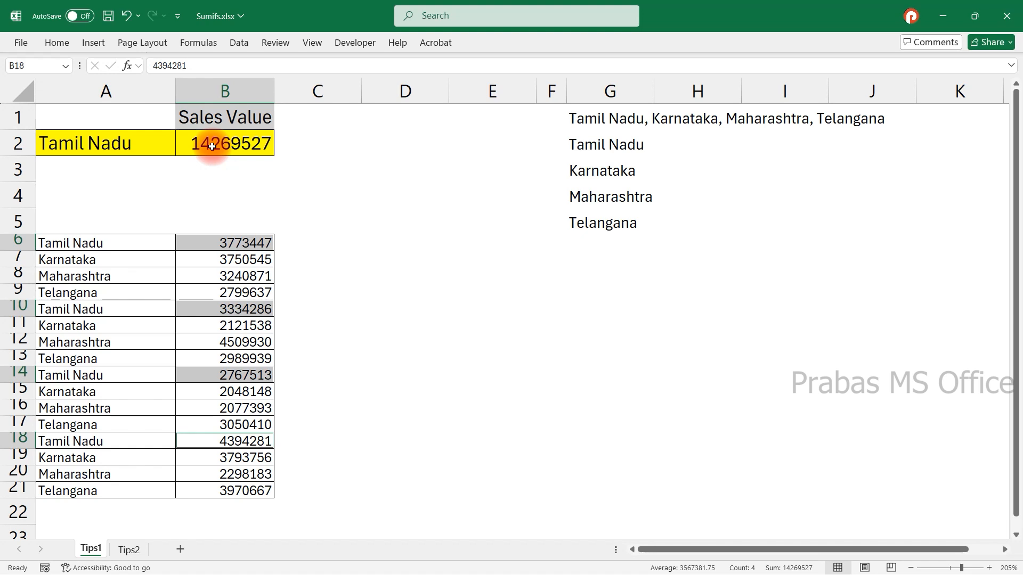
# Choose Karnataka from the state dropdown in A2.
pyautogui.click(159, 154)
pyautogui.click(179, 150)
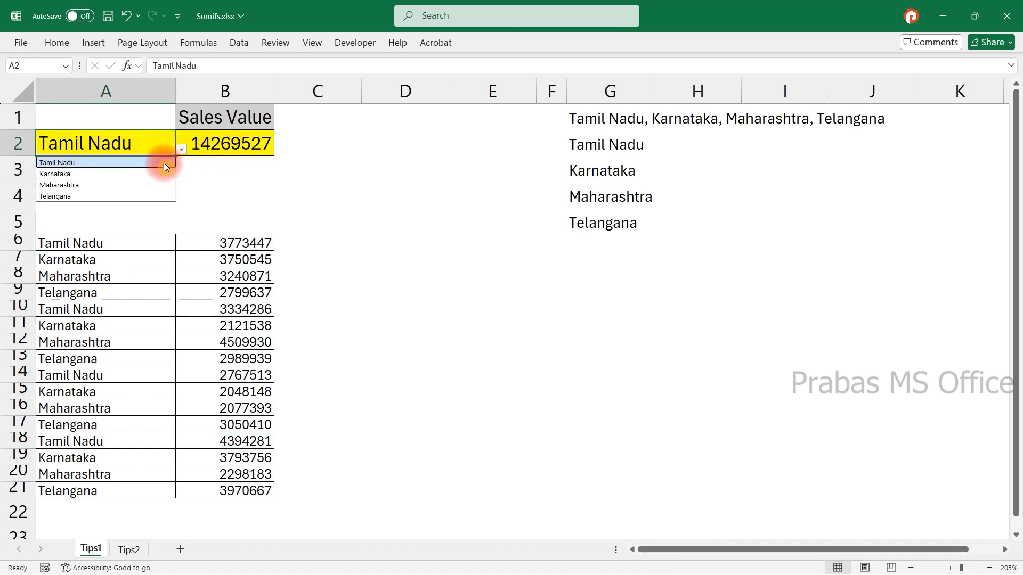
pyautogui.click(149, 174)
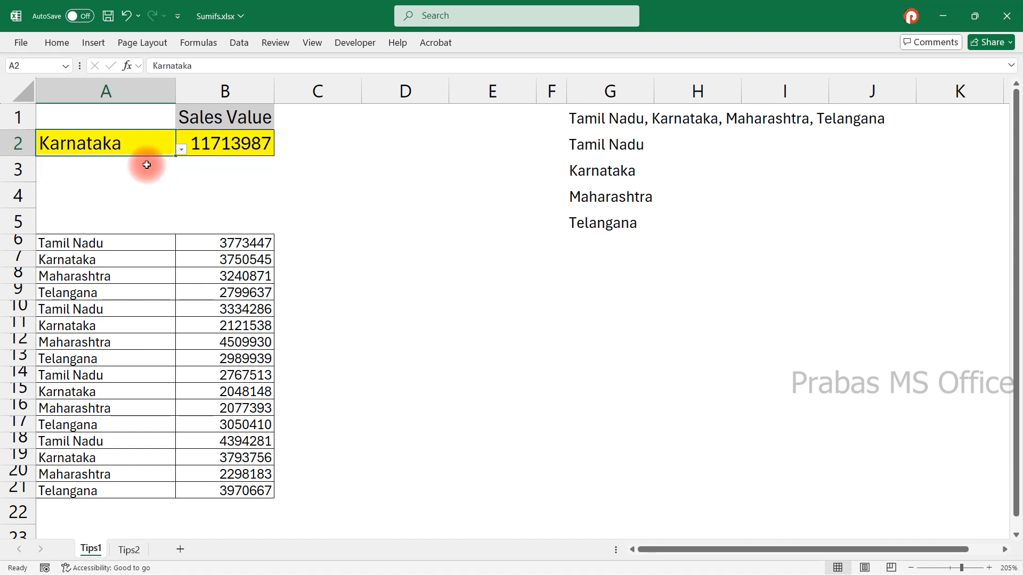
# Select the state names in A6:A21 and the first sales value for review.
pyautogui.click(133, 195)
pyautogui.moveTo(107, 242); pyautogui.dragTo(99, 474)
pyautogui.click(193, 244)
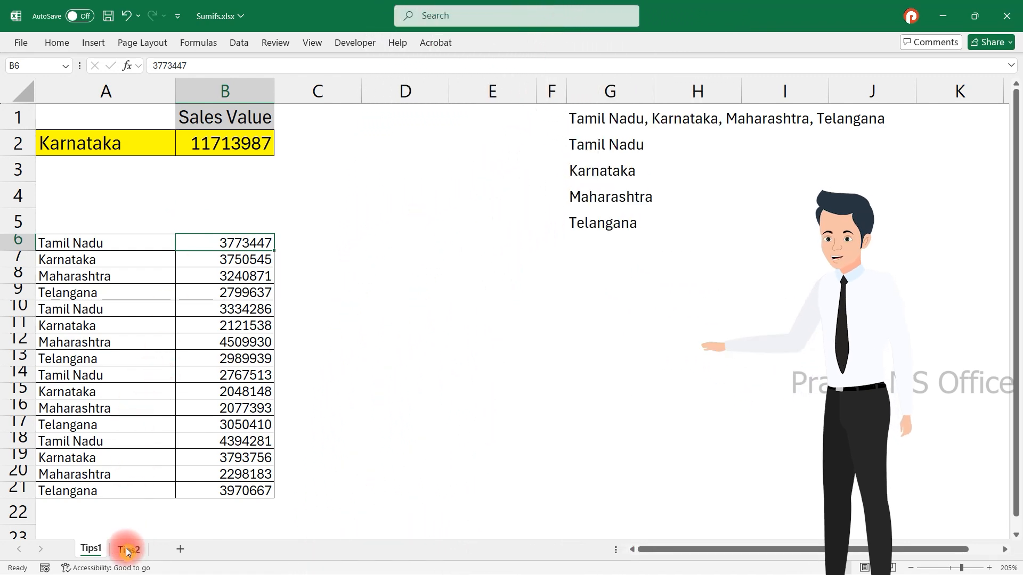
# Open the Tips2 sheet, select A2:A3 and inspect the SUM of SUMIF formula in B2.
pyautogui.click(125, 552)
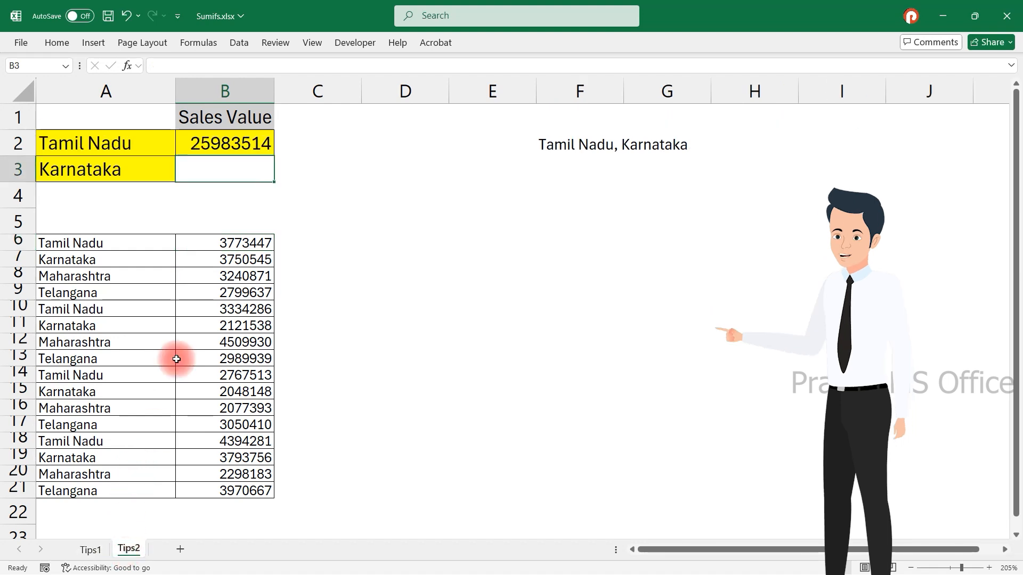
pyautogui.click(128, 161)
pyautogui.moveTo(127, 150); pyautogui.dragTo(126, 167)
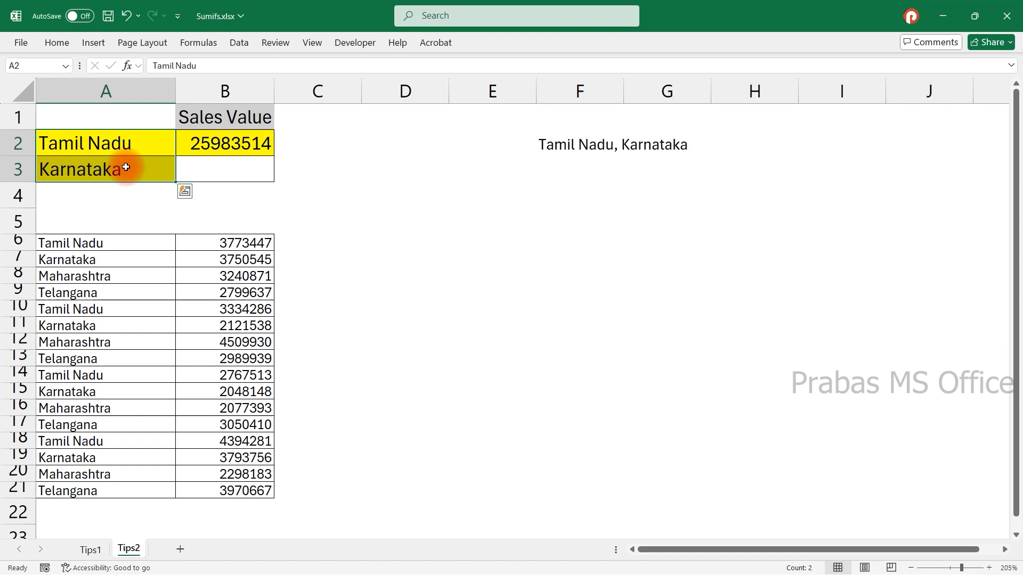
pyautogui.doubleClick(198, 143)
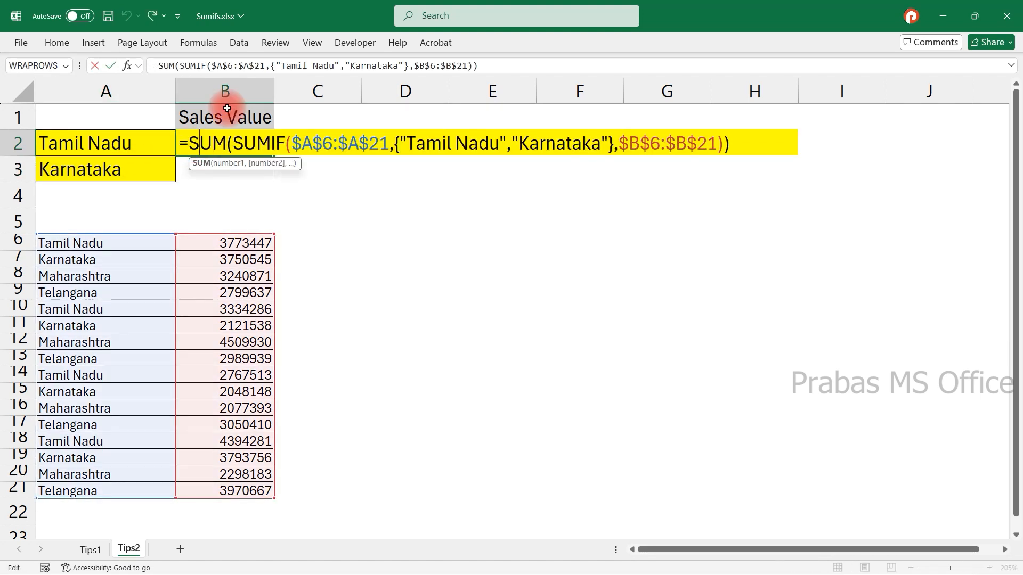
# Clear the existing formula from cell B2.
pyautogui.press('Escape')
pyautogui.press('Delete')
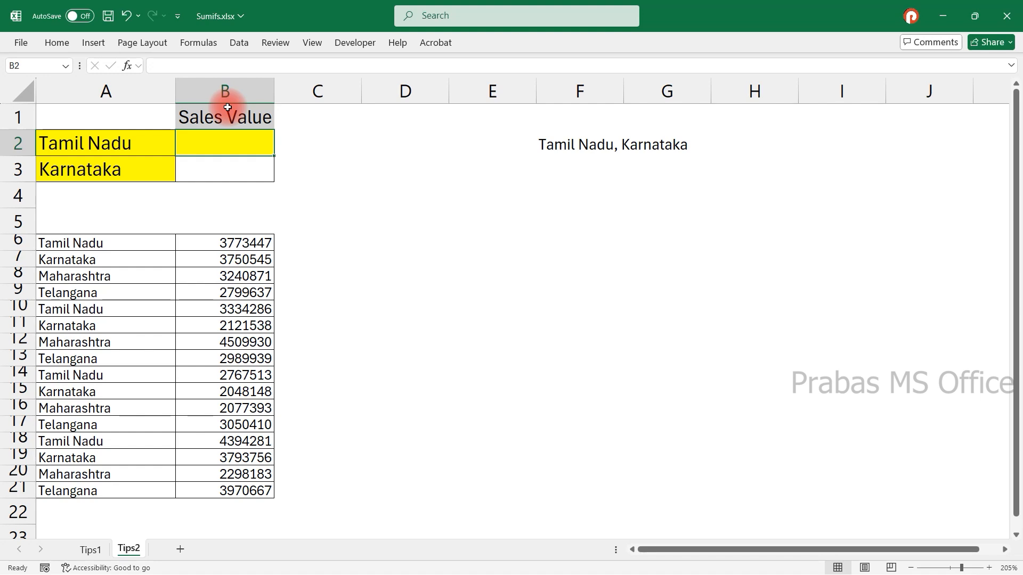
pyautogui.doubleClick(224, 139)
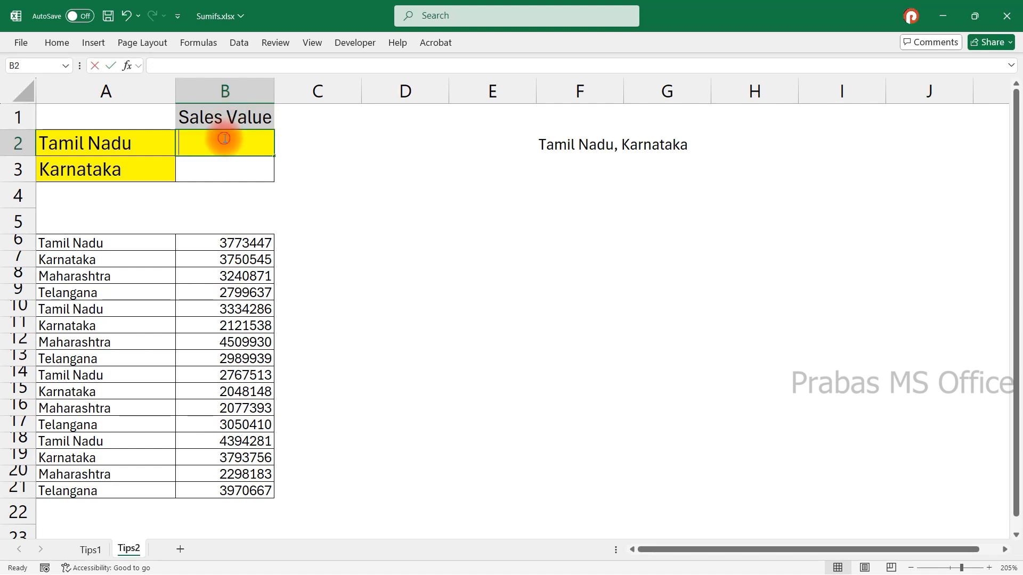
pyautogui.write('=sum')
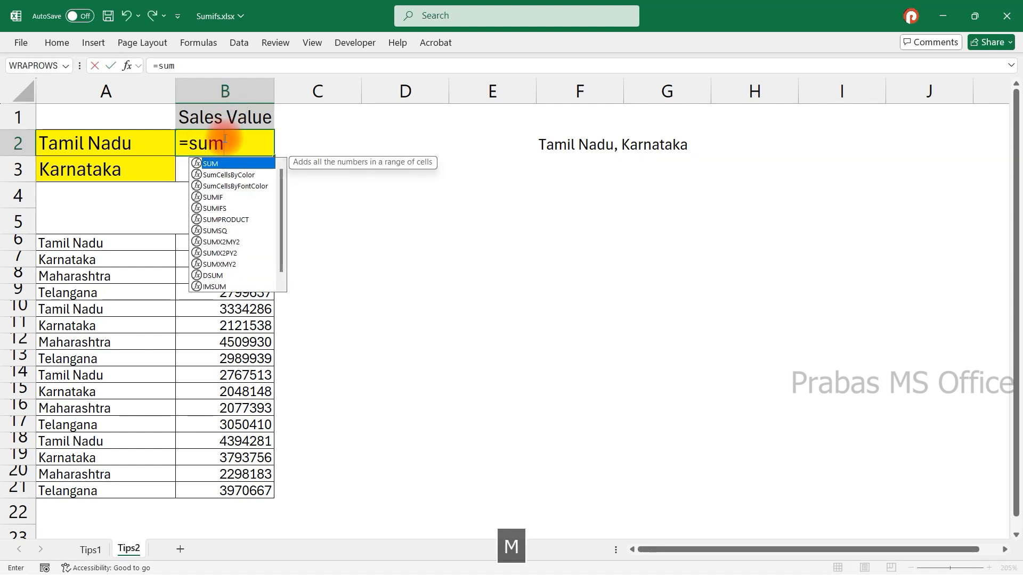
pyautogui.write('if')
pyautogui.press('Tab')
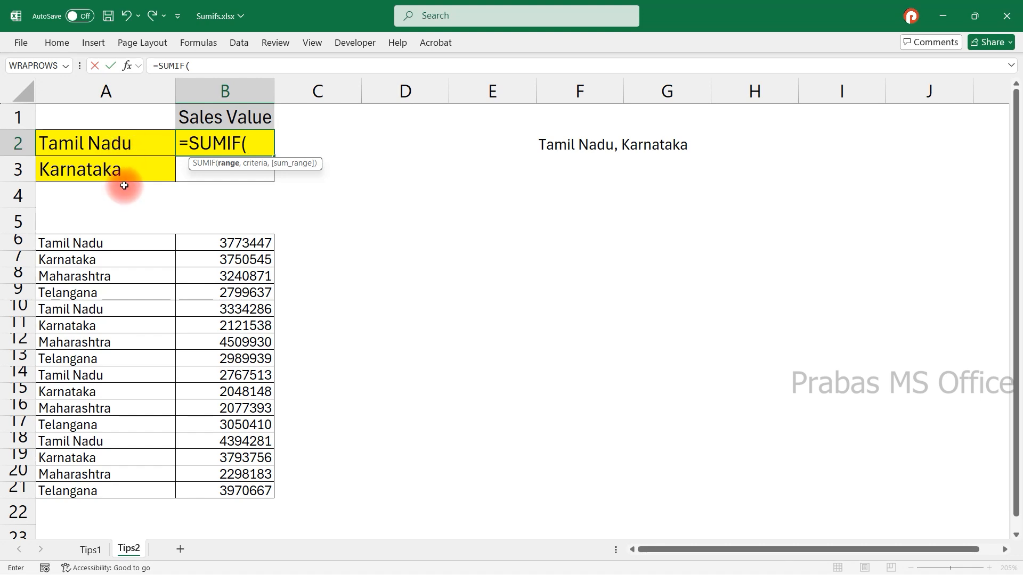
pyautogui.press('Escape')
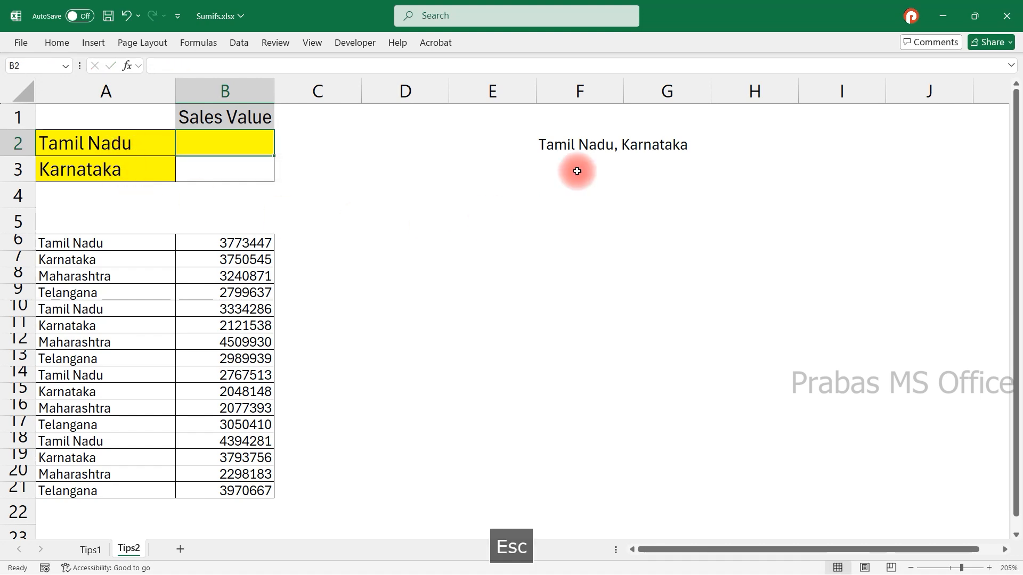
# Copy the text Tamil Nadu, Karnataka from cell F2.
pyautogui.doubleClick(589, 144)
pyautogui.moveTo(540, 144); pyautogui.dragTo(689, 139)
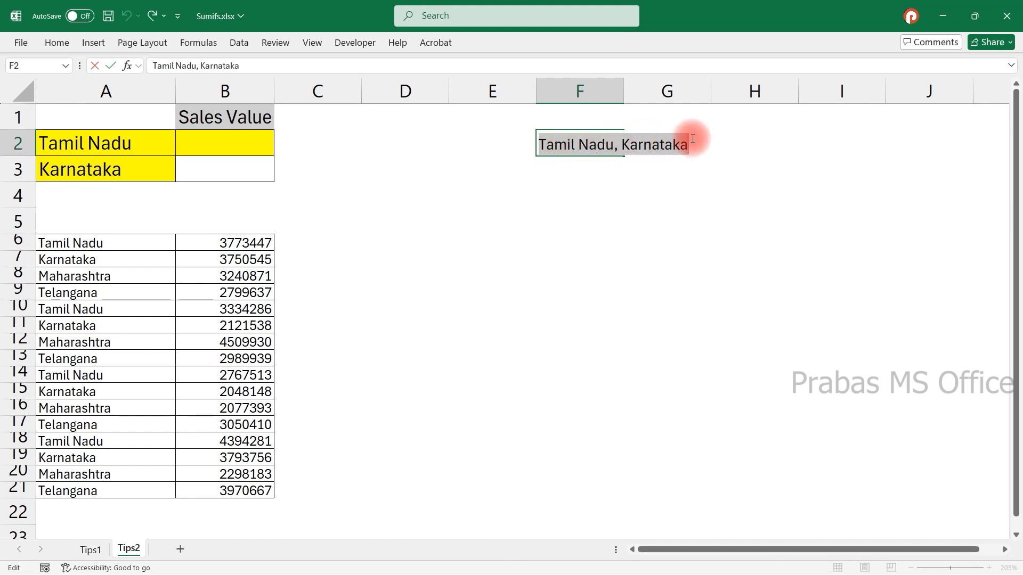
pyautogui.hotkey('ctrl', 'c')
pyautogui.press('Escape')
# Enter =SUMIF($A$6:$A$21,A2,$B$6:$B$21) in B2 with absolute state and sales ranges.
pyautogui.click(241, 139)
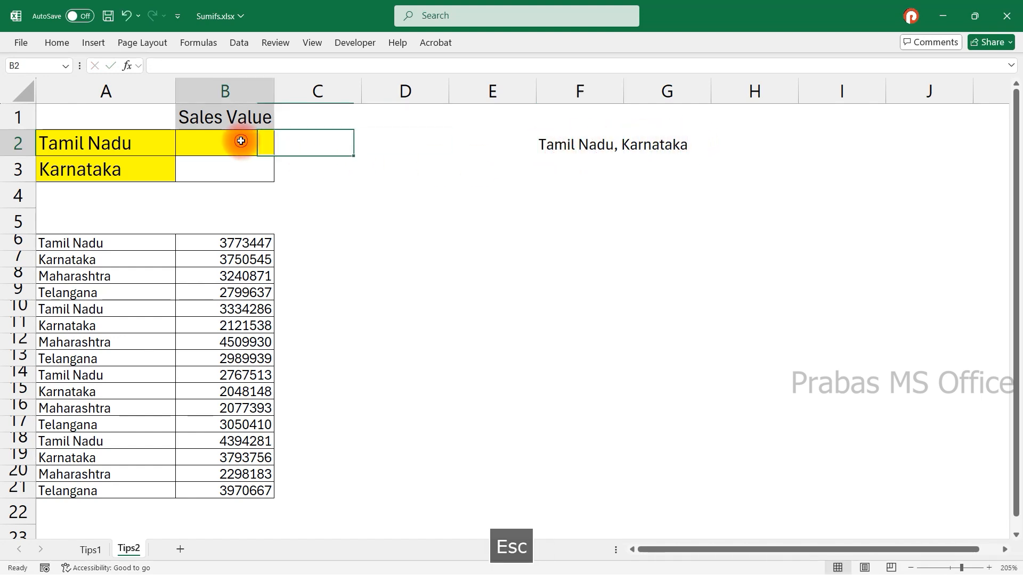
pyautogui.write('=su')
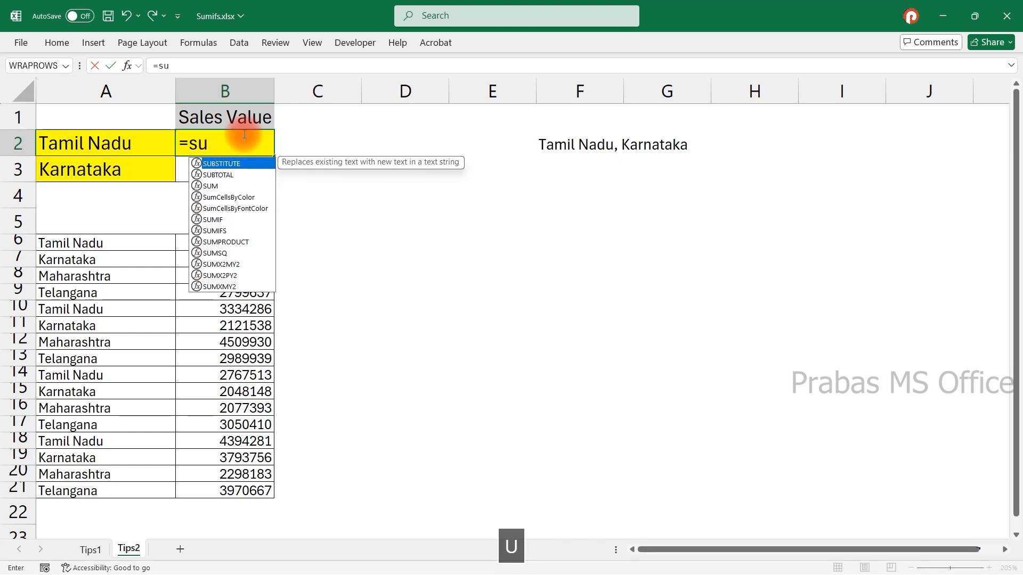
pyautogui.write('mif')
pyautogui.press('Tab')
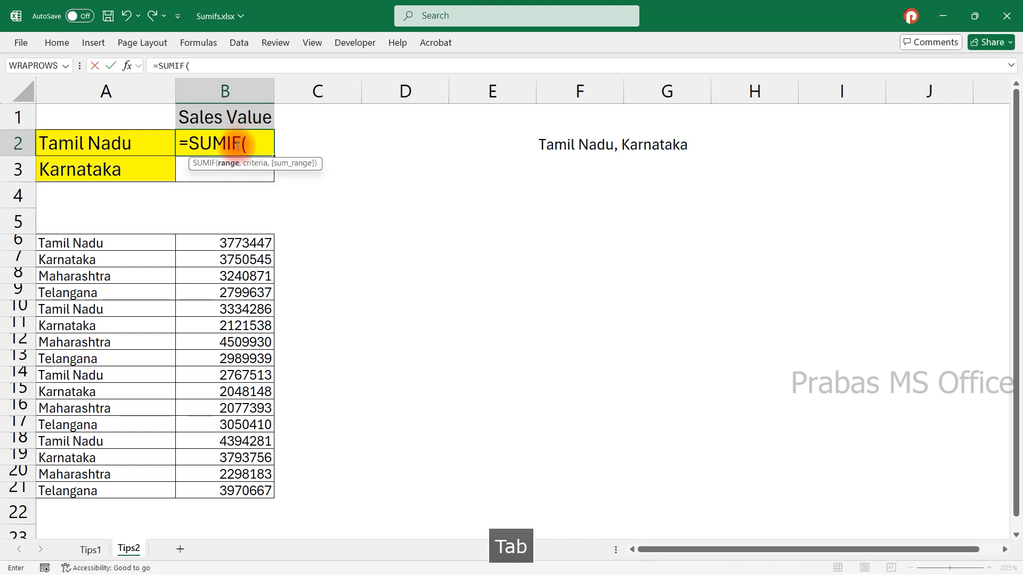
pyautogui.moveTo(113, 248); pyautogui.dragTo(94, 485)
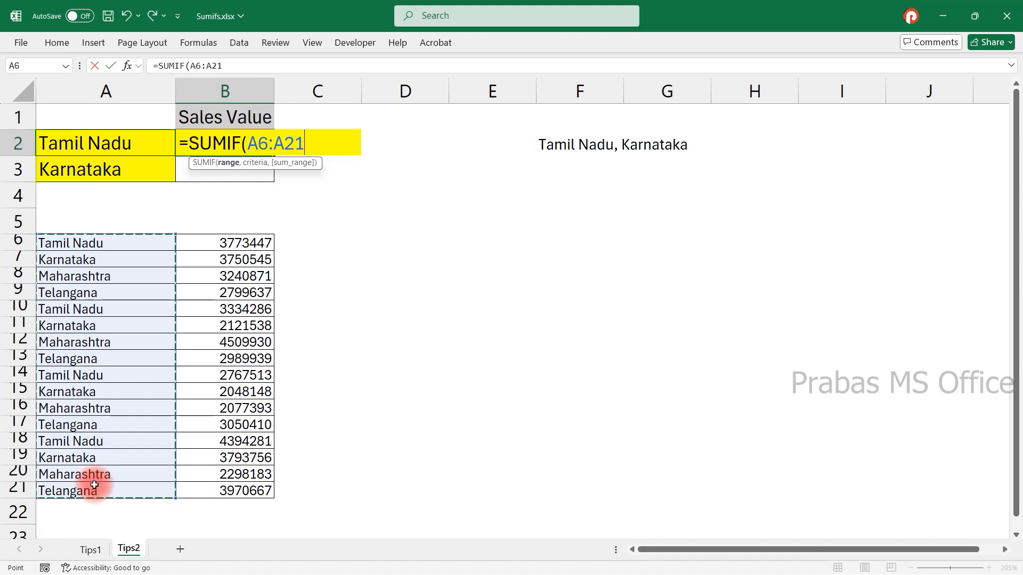
pyautogui.press('F4')
pyautogui.write(',')
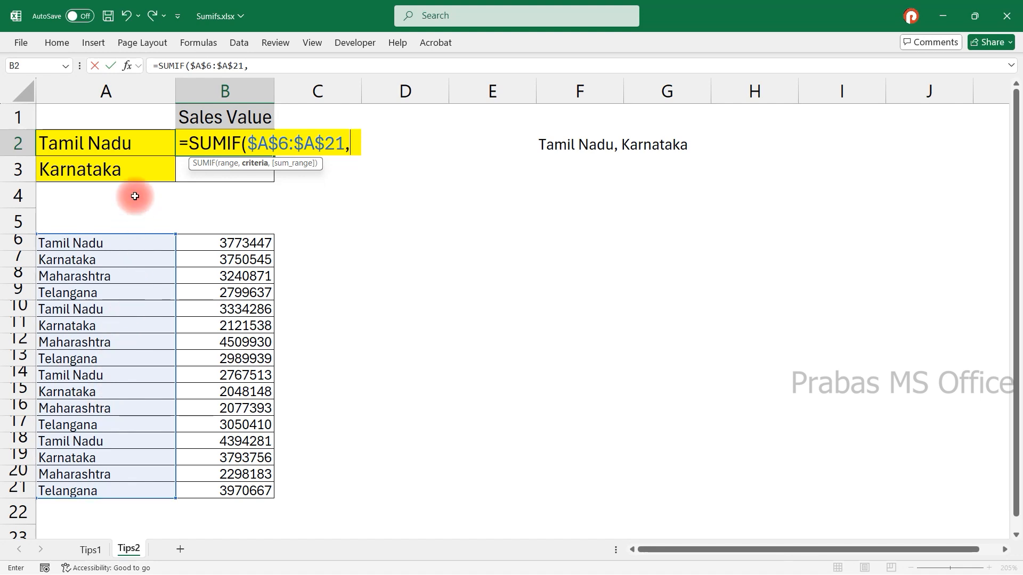
pyautogui.click(141, 148)
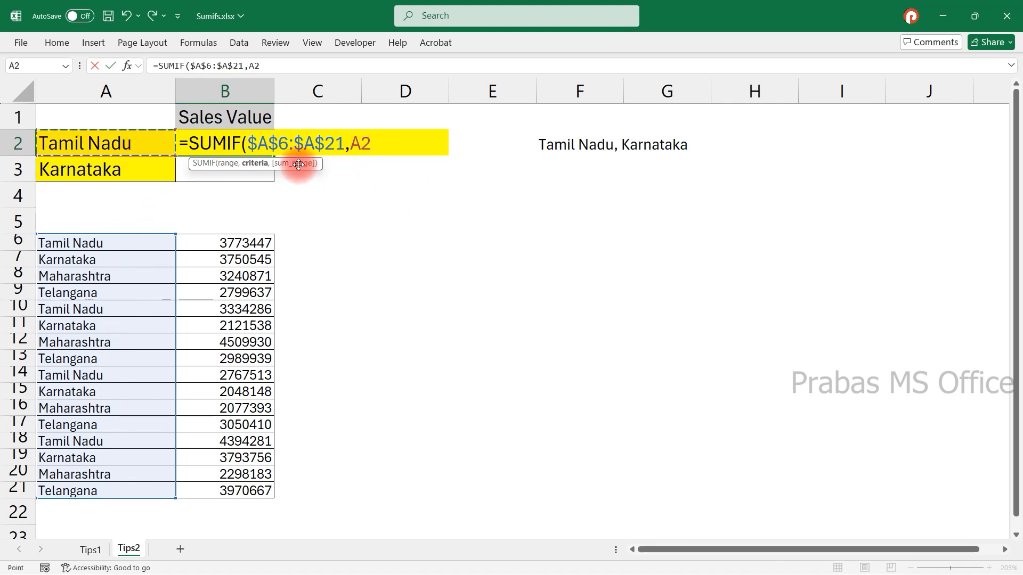
pyautogui.write(',')
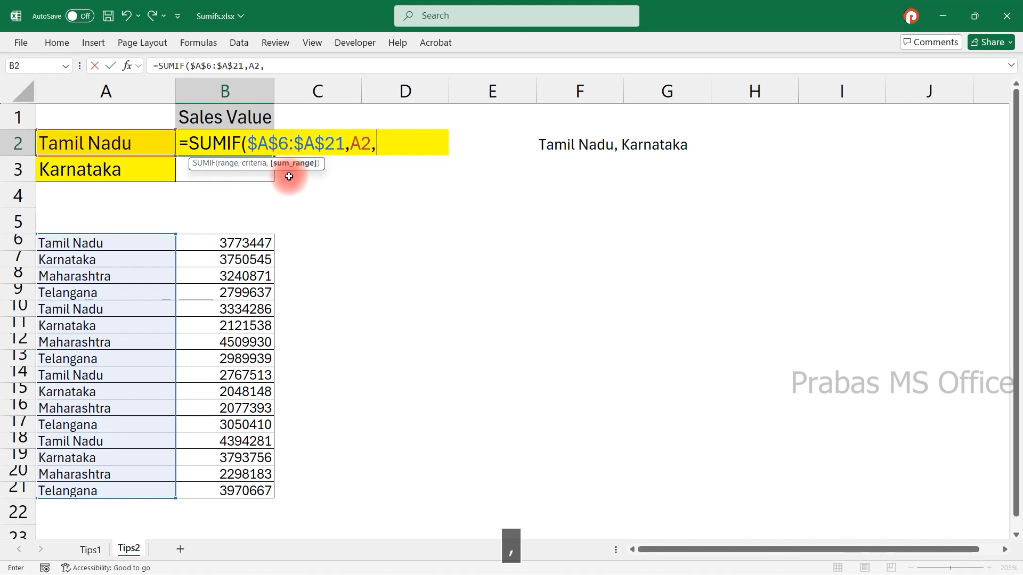
pyautogui.moveTo(228, 241); pyautogui.dragTo(211, 492)
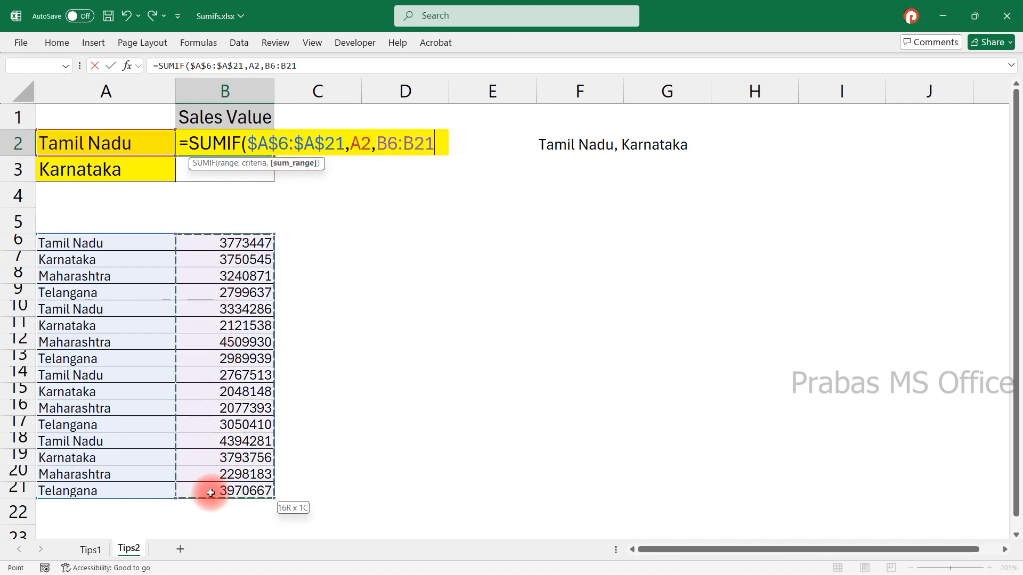
pyautogui.press('F4')
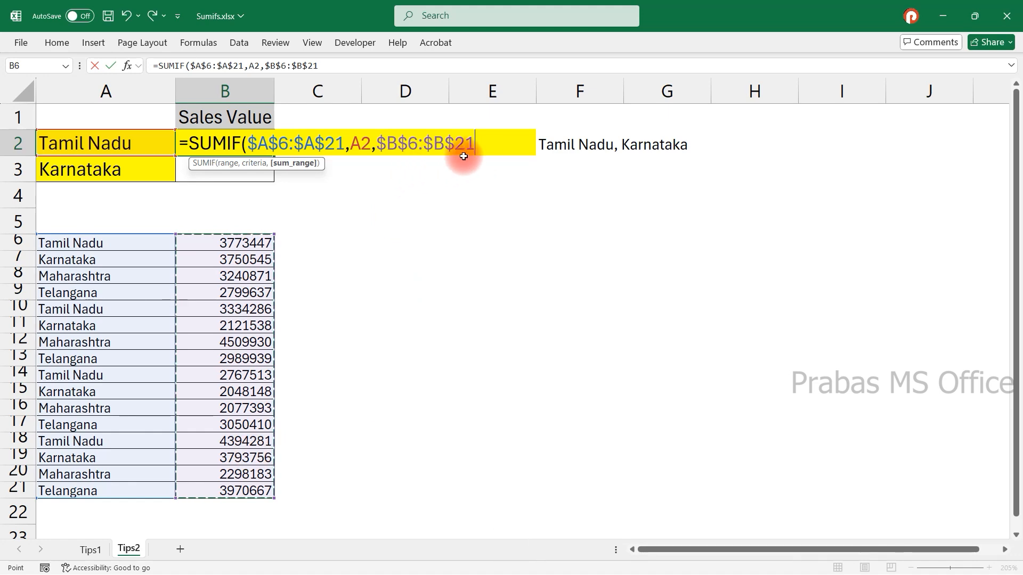
pyautogui.write(')')
pyautogui.press('Return')
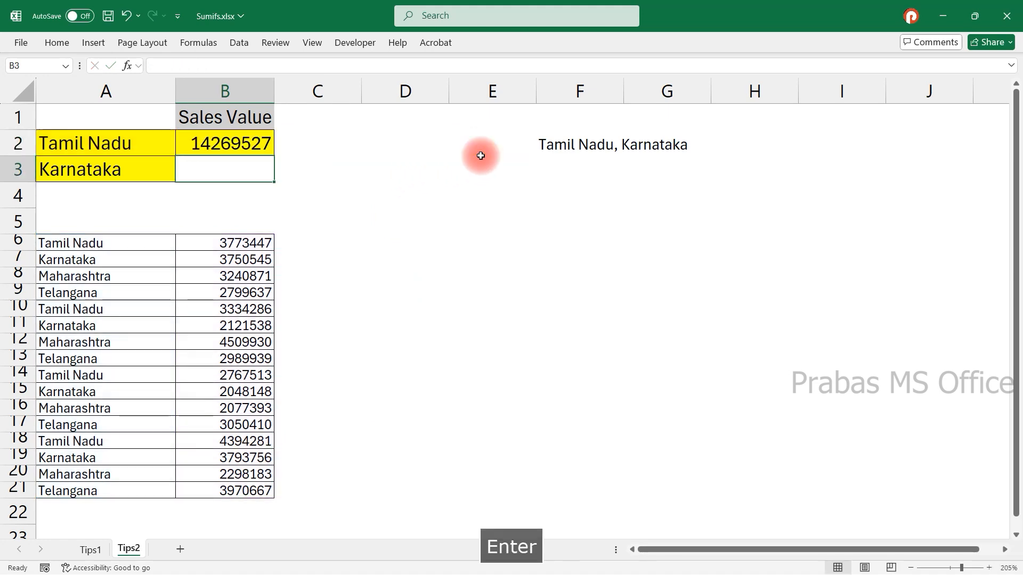
# Replace the A2 criterion in B2 with the array constant {"Tamil Nadu","Karnataka"} using the copied text.
pyautogui.doubleClick(228, 132)
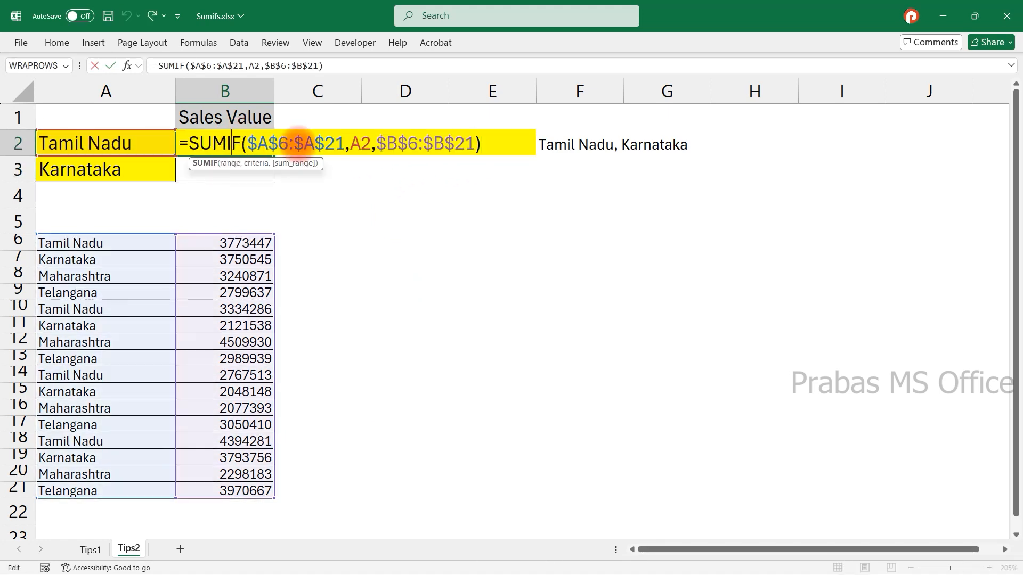
pyautogui.doubleClick(358, 142)
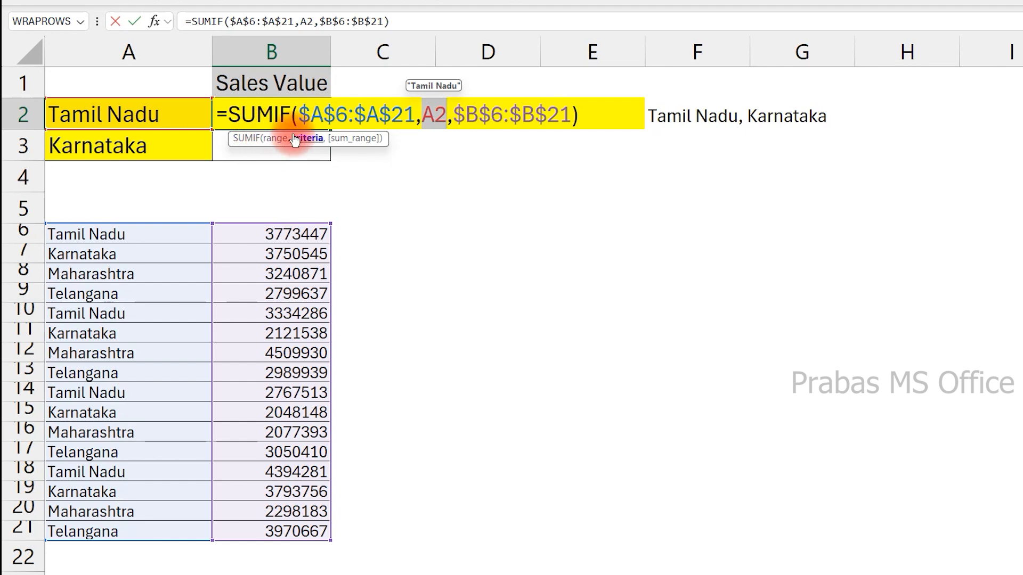
pyautogui.write('{},')
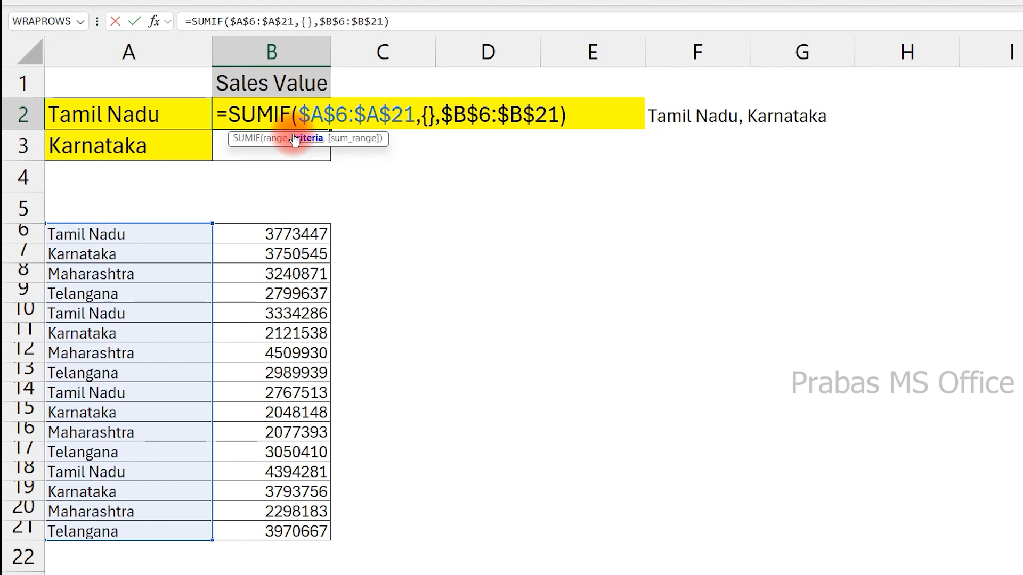
pyautogui.hotkey('ctrl', 'v')
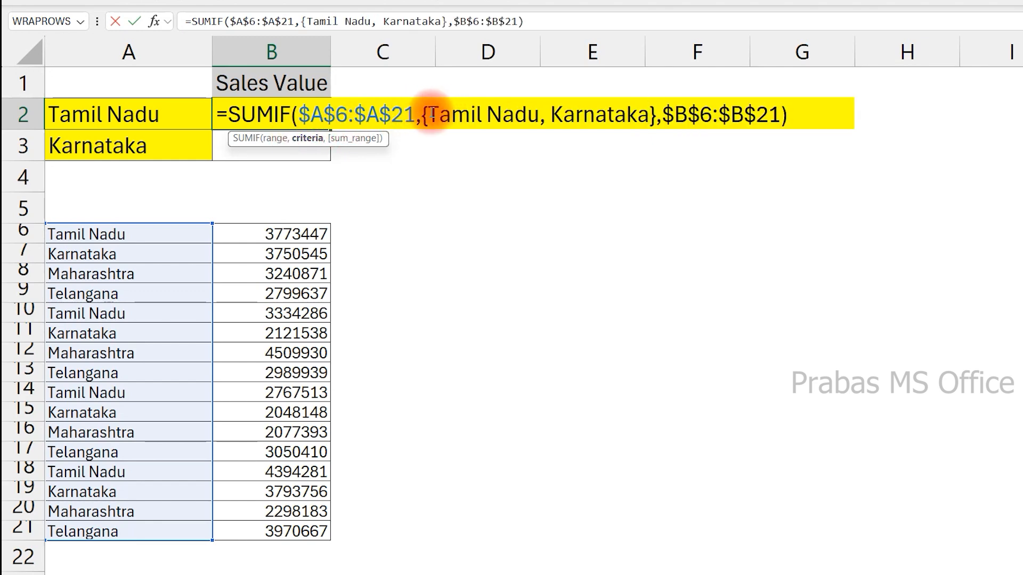
pyautogui.click(428, 114)
pyautogui.write('"')
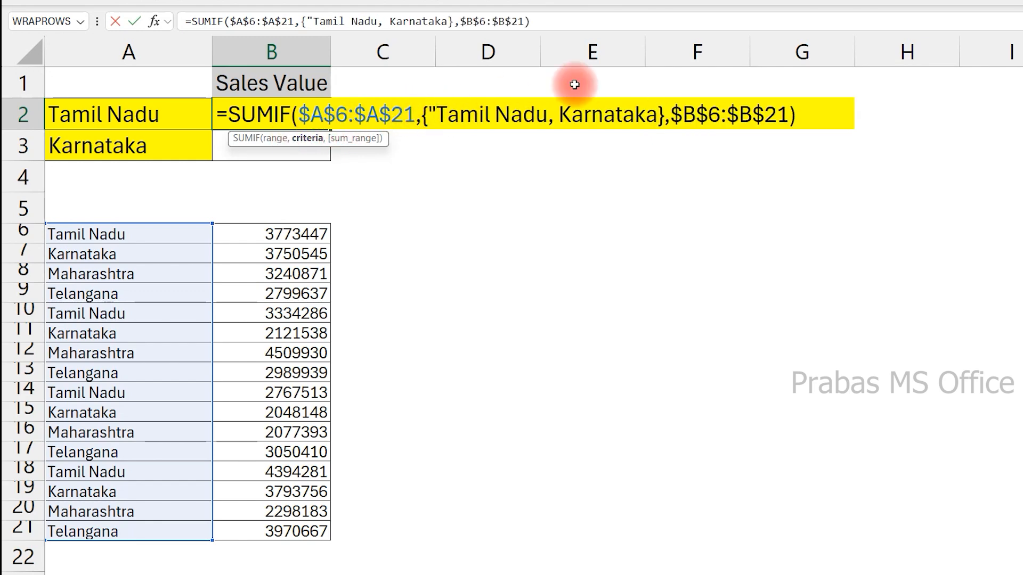
pyautogui.write('"')
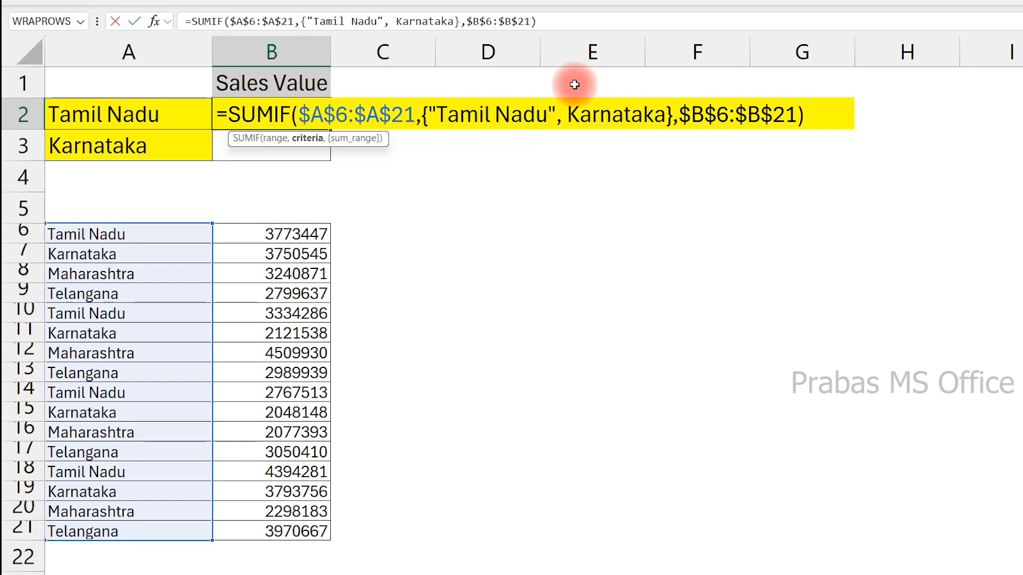
pyautogui.write('"')
pyautogui.press('Delete')
pyautogui.write('"')
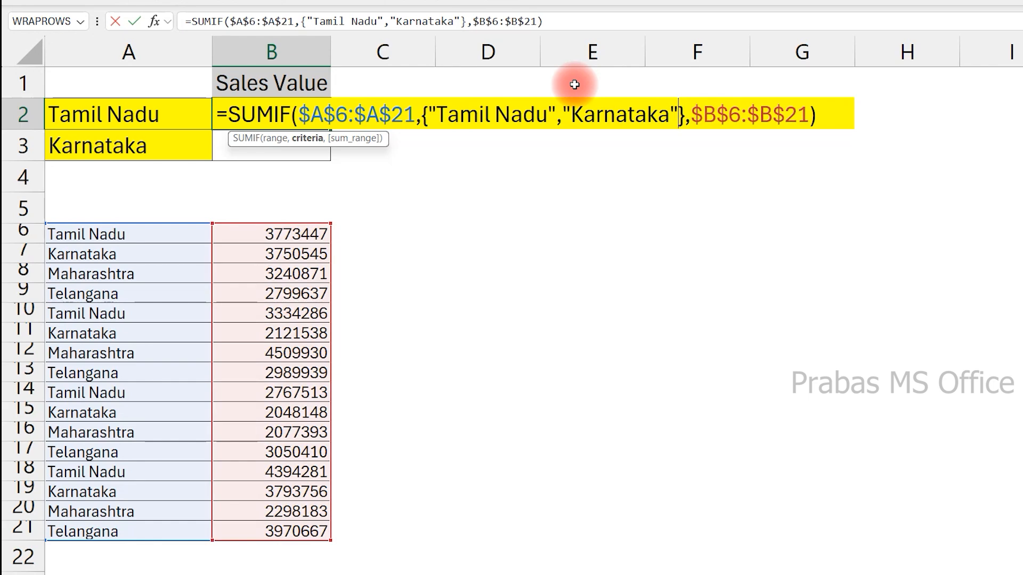
pyautogui.press('Return')
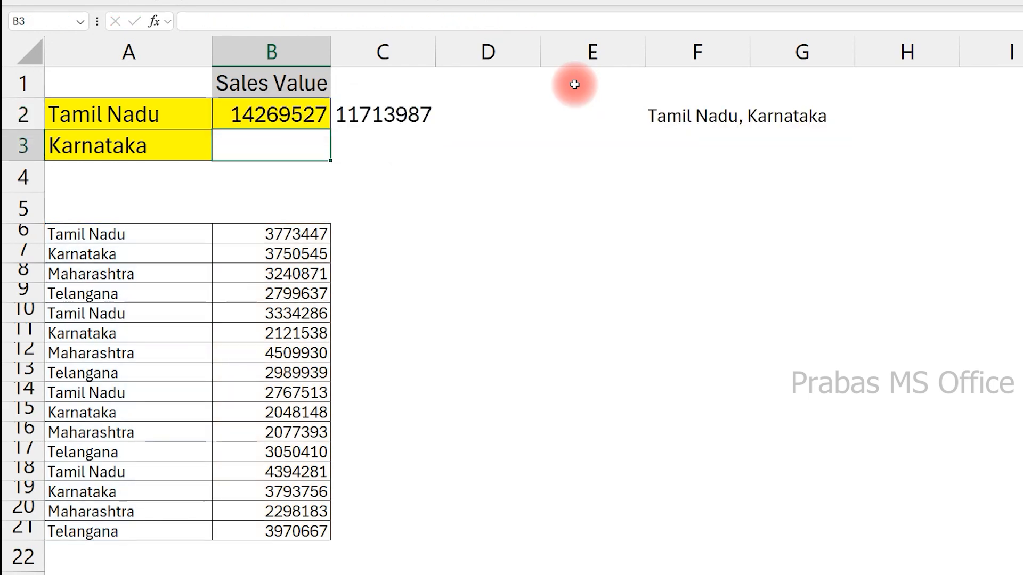
# Inspect the B2 formula and its spilled results across B2 and C2.
pyautogui.doubleClick(323, 114)
pyautogui.moveTo(416, 115); pyautogui.dragTo(691, 115)
pyautogui.press('Escape')
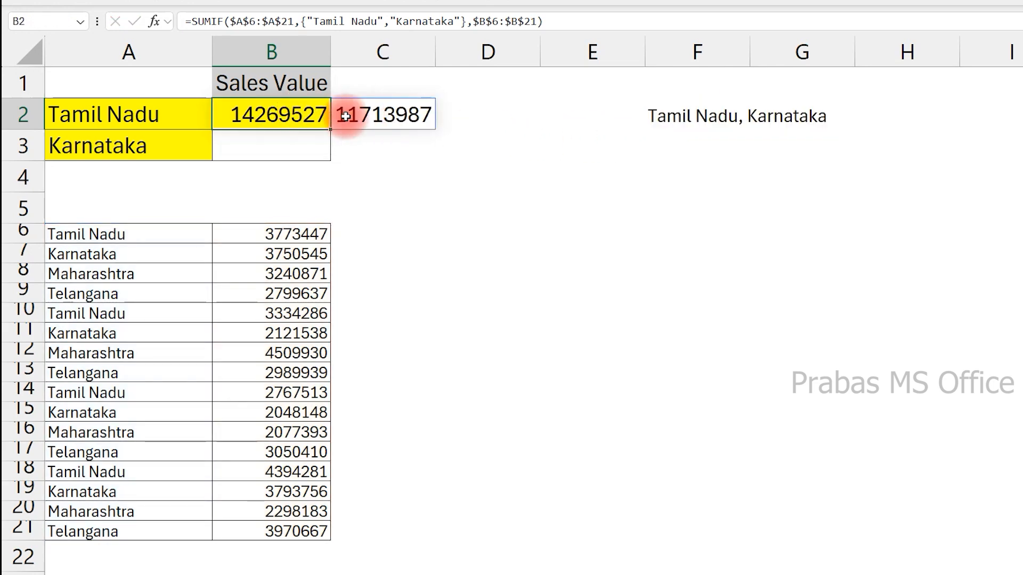
pyautogui.click(339, 114)
pyautogui.click(315, 114)
pyautogui.doubleClick(272, 114)
pyautogui.press('Escape')
pyautogui.click(354, 114)
pyautogui.doubleClick(354, 114)
pyautogui.press('Escape')
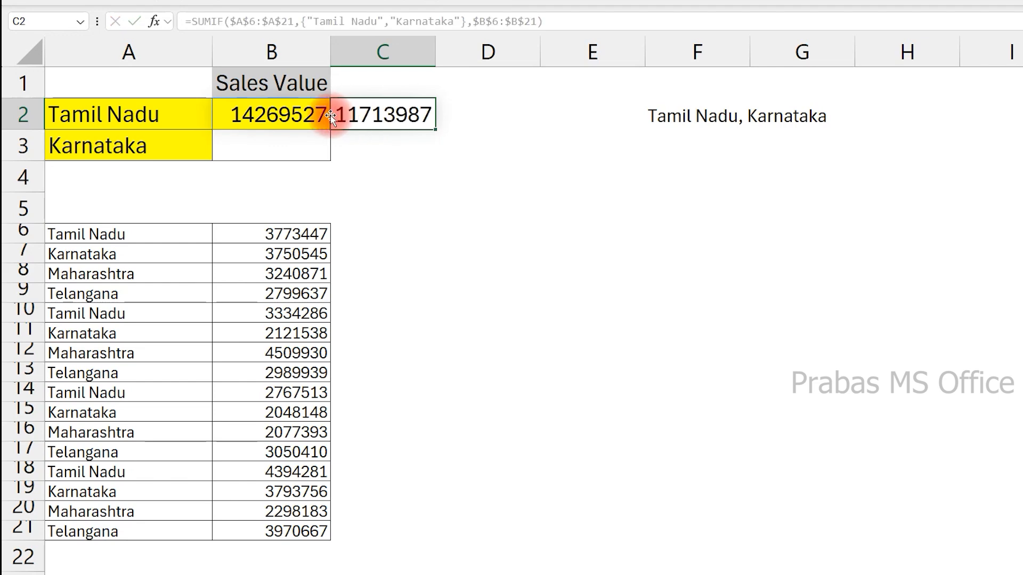
pyautogui.click(304, 115)
pyautogui.doubleClick(303, 115)
pyautogui.moveTo(228, 117); pyautogui.dragTo(832, 126)
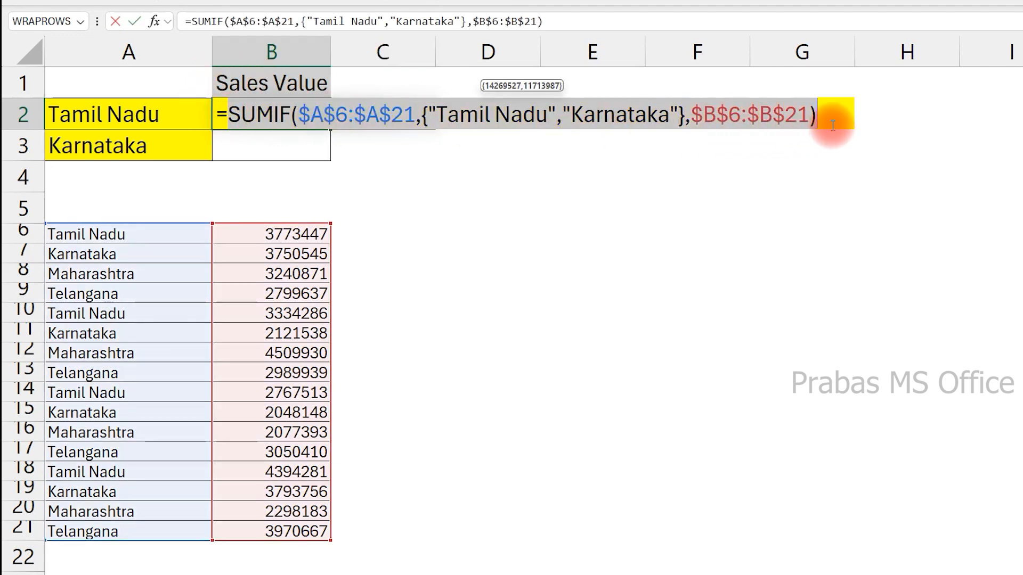
pyautogui.press('Escape')
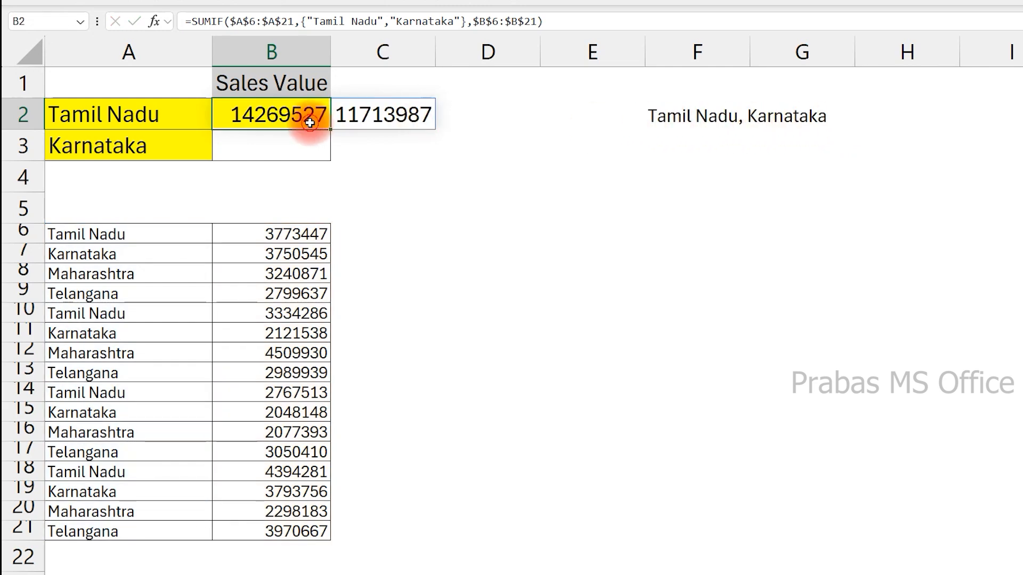
pyautogui.moveTo(313, 117); pyautogui.dragTo(353, 116)
pyautogui.doubleClick(318, 114)
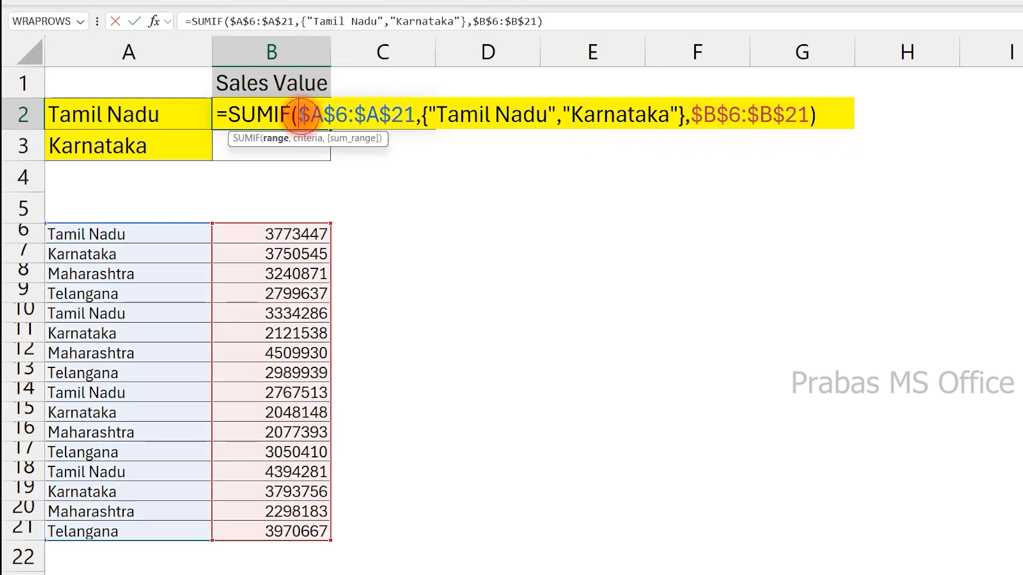
pyautogui.click(669, 112)
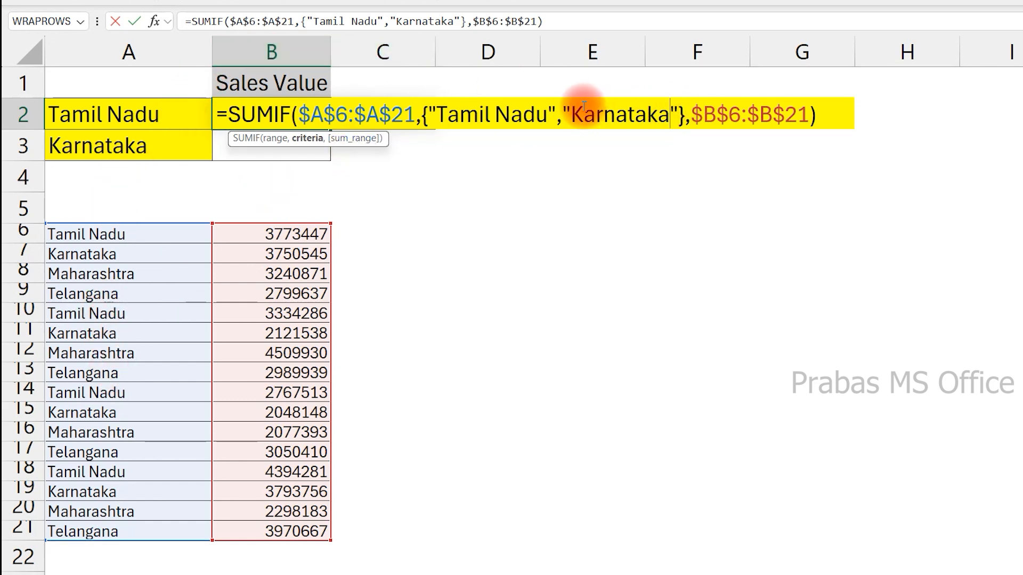
pyautogui.click(497, 108)
pyautogui.moveTo(280, 122); pyautogui.dragTo(463, 102)
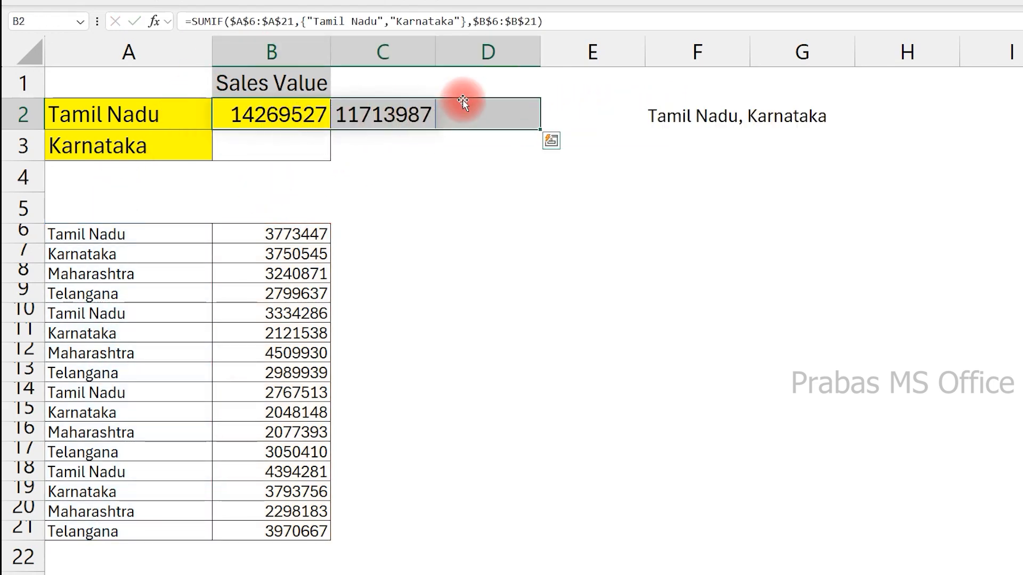
# Wrap the SUMIF formula in B2 inside SUM to total both states.
pyautogui.doubleClick(292, 113)
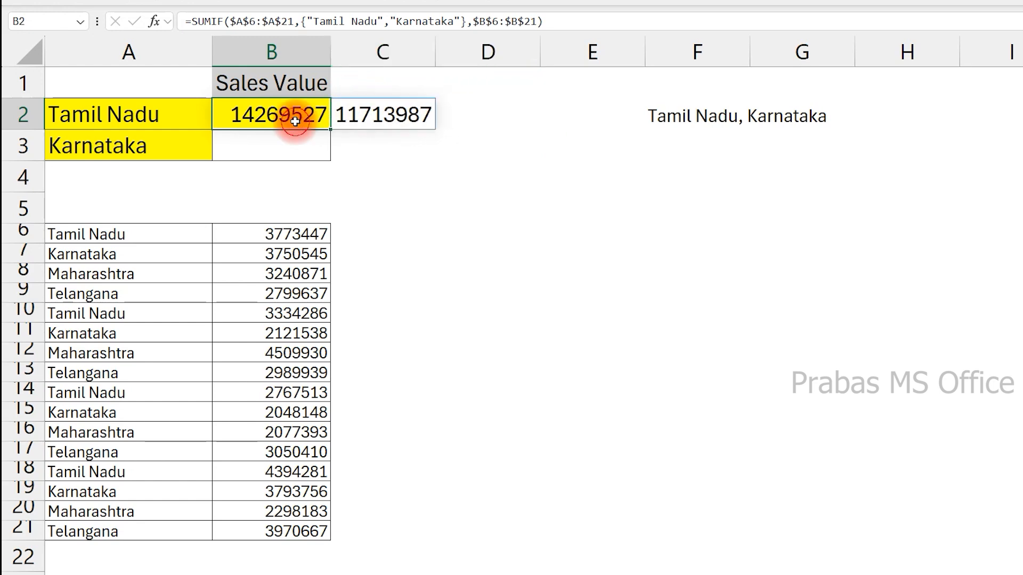
pyautogui.click(232, 111)
pyautogui.write('sum')
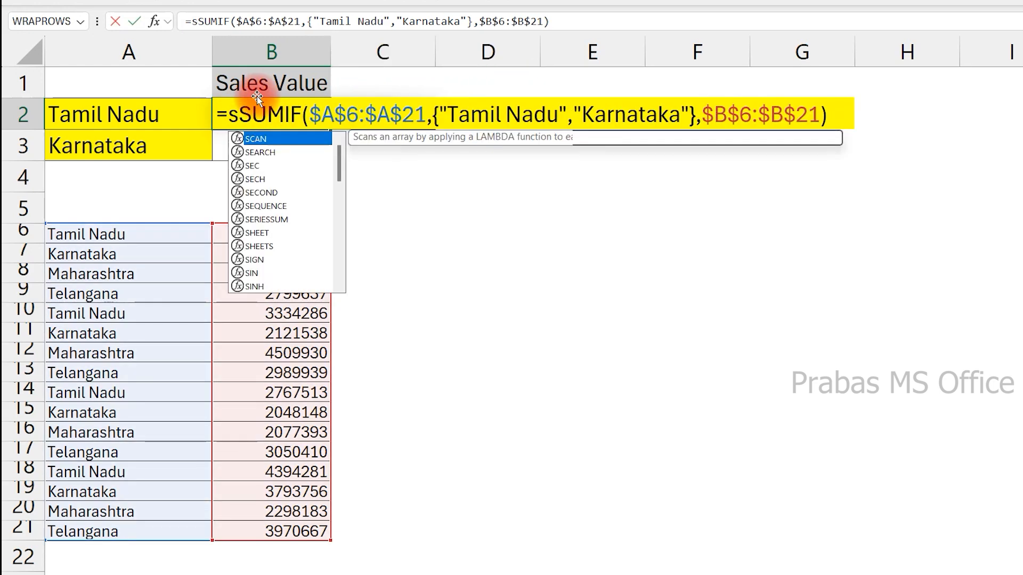
pyautogui.press('Tab')
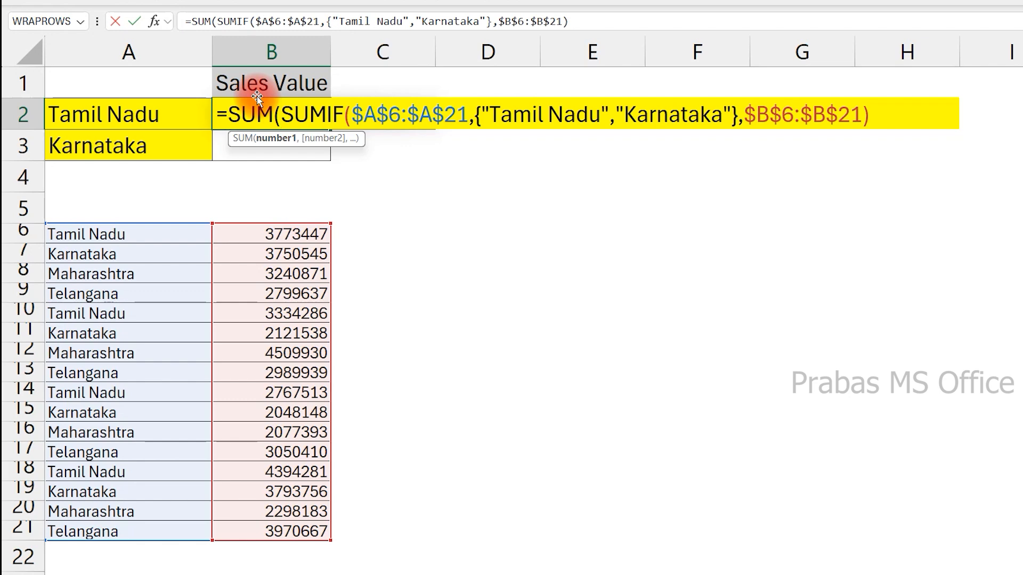
pyautogui.click(881, 103)
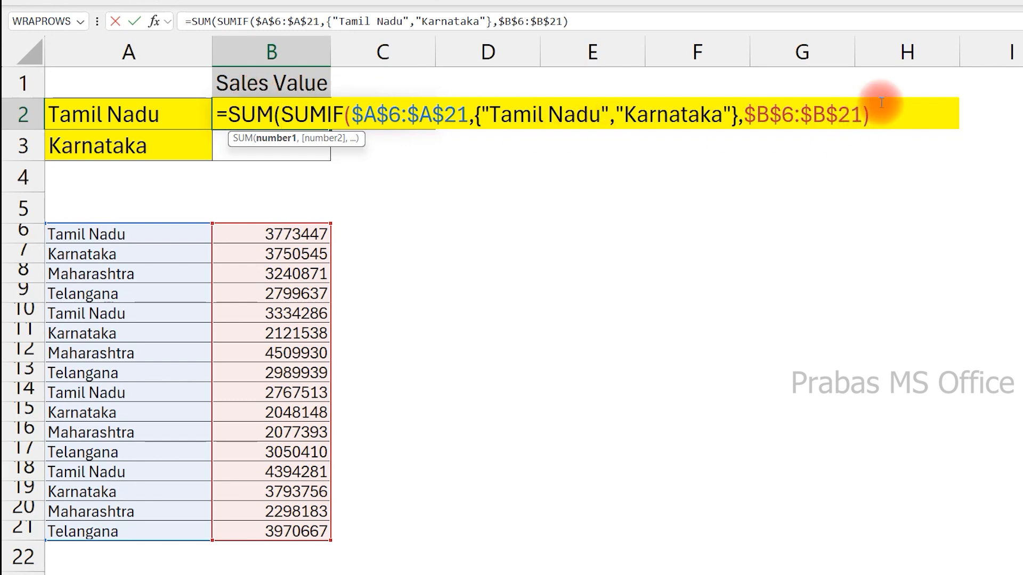
pyautogui.write(')')
pyautogui.press('Return')
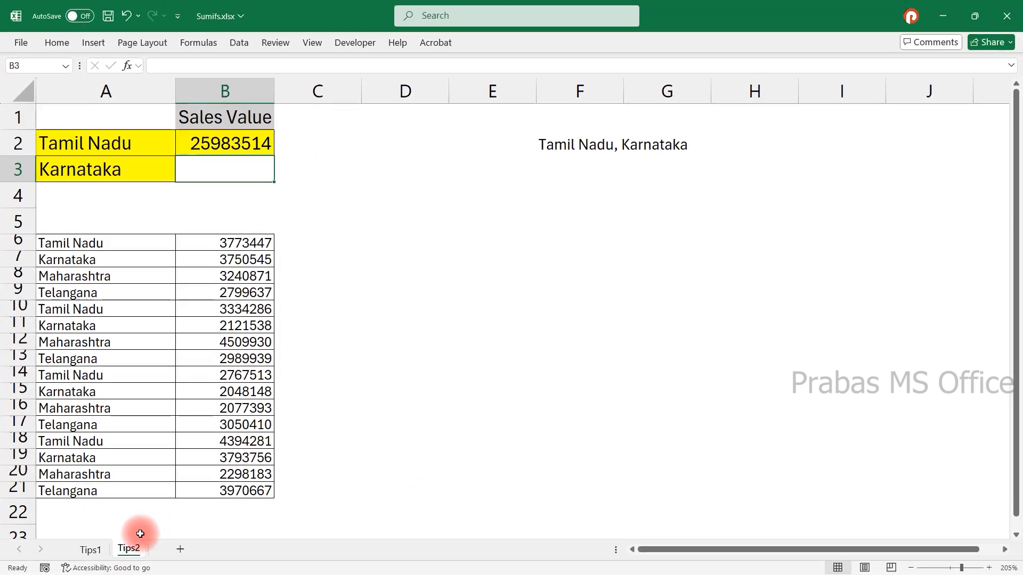
# Review the SUM of SUMIF formula in B2.
pyautogui.click(100, 551)
pyautogui.click(127, 549)
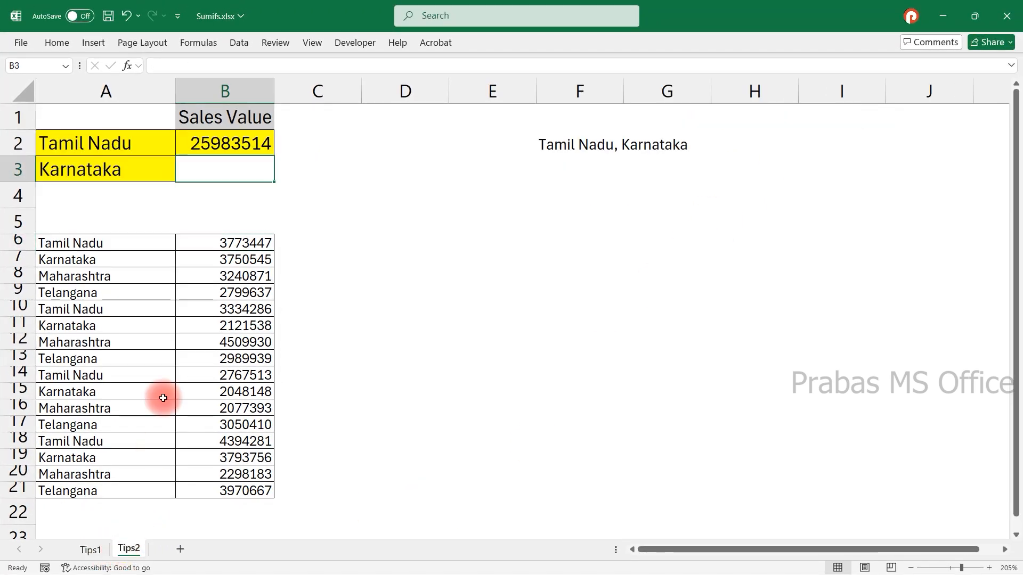
pyautogui.moveTo(159, 153); pyautogui.dragTo(166, 167)
pyautogui.click(209, 142)
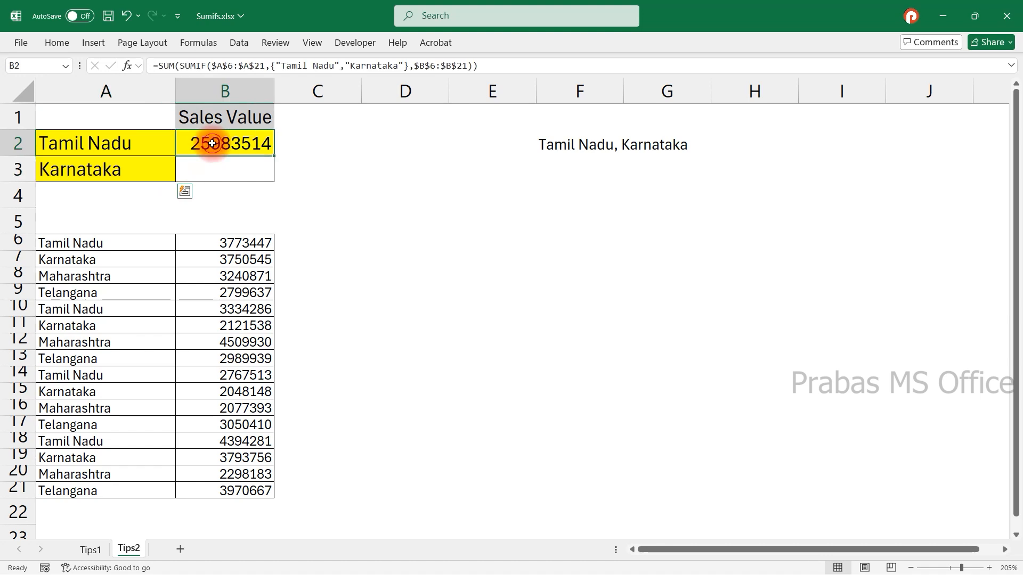
pyautogui.doubleClick(213, 143)
pyautogui.moveTo(389, 143); pyautogui.dragTo(583, 142)
pyautogui.press('Escape')
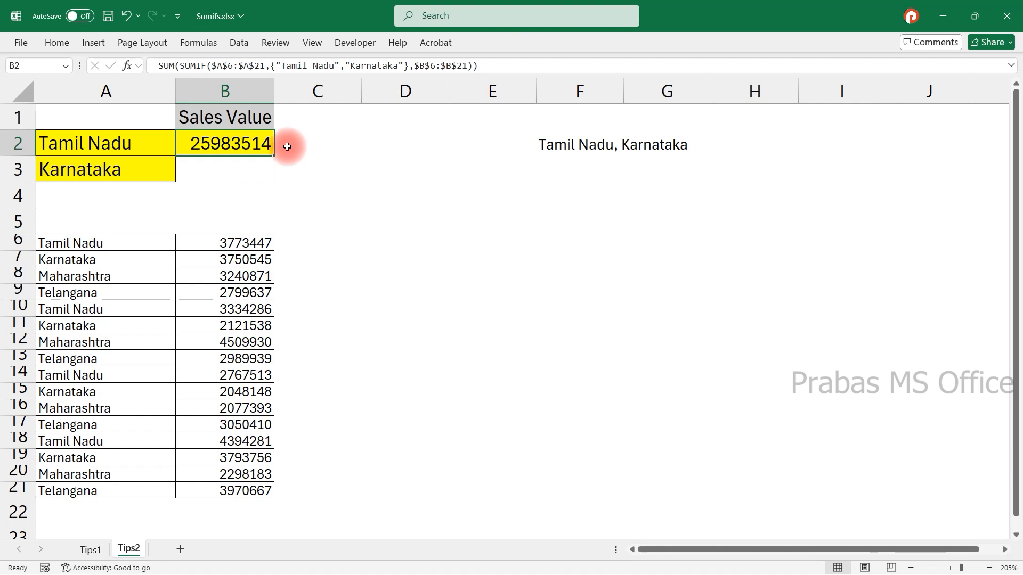
pyautogui.doubleClick(257, 148)
pyautogui.moveTo(229, 143); pyautogui.dragTo(717, 146)
pyautogui.press('Escape')
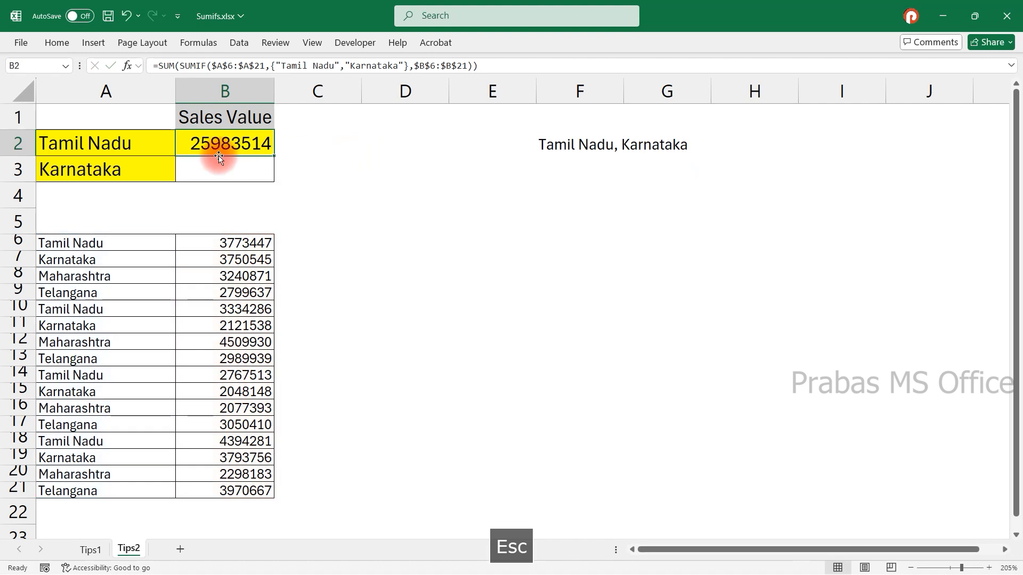